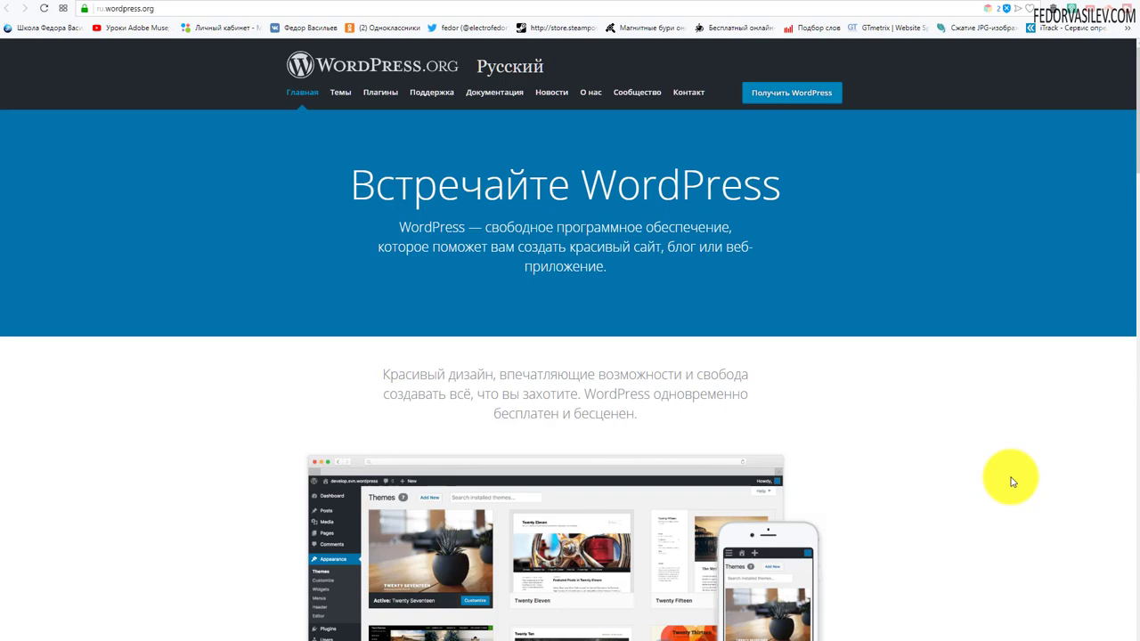
Step: From the WordPress.org download page, save wordpress-5.0-ru_RU.zip (WordPress 5.0) to the desktop
scroll(258, 263, "down", 8)
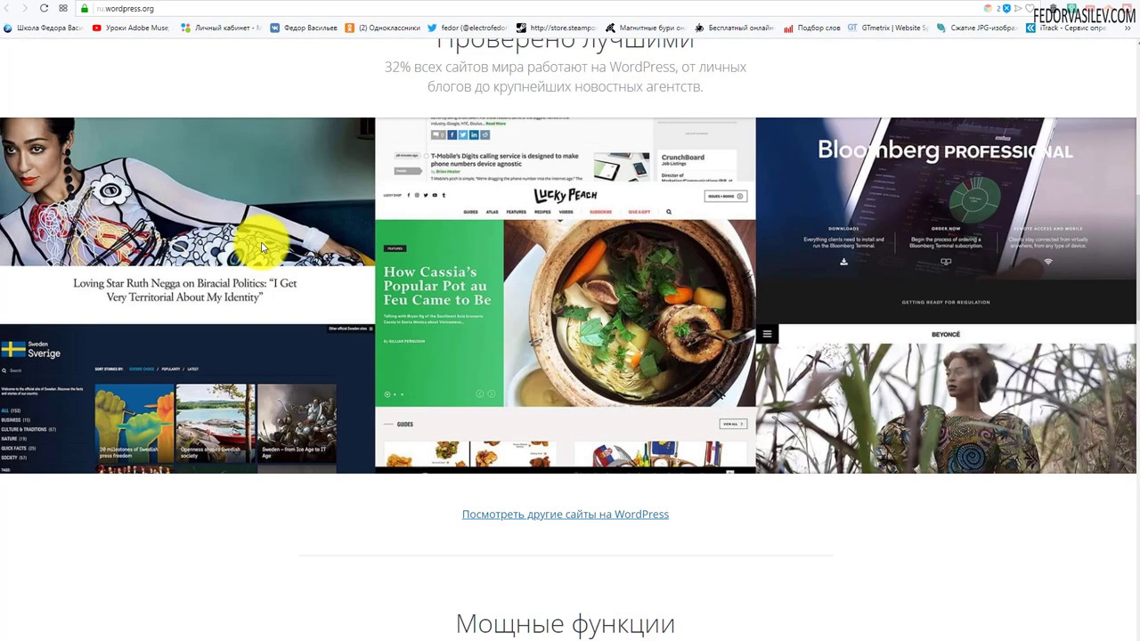
scroll(263, 249, "down", 15)
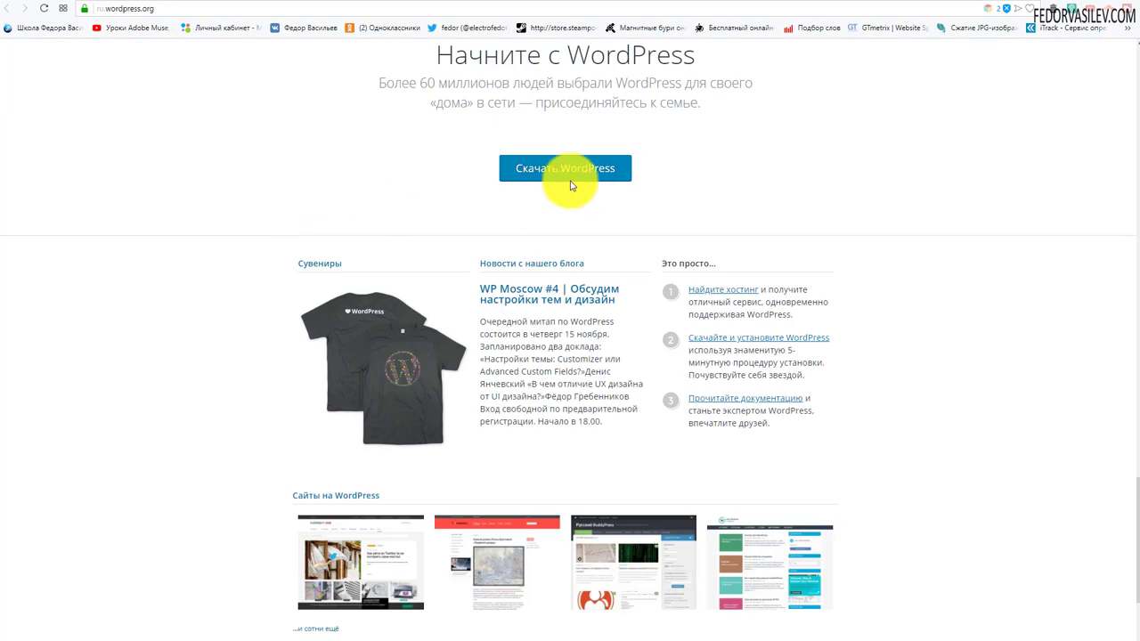
left_click(575, 175)
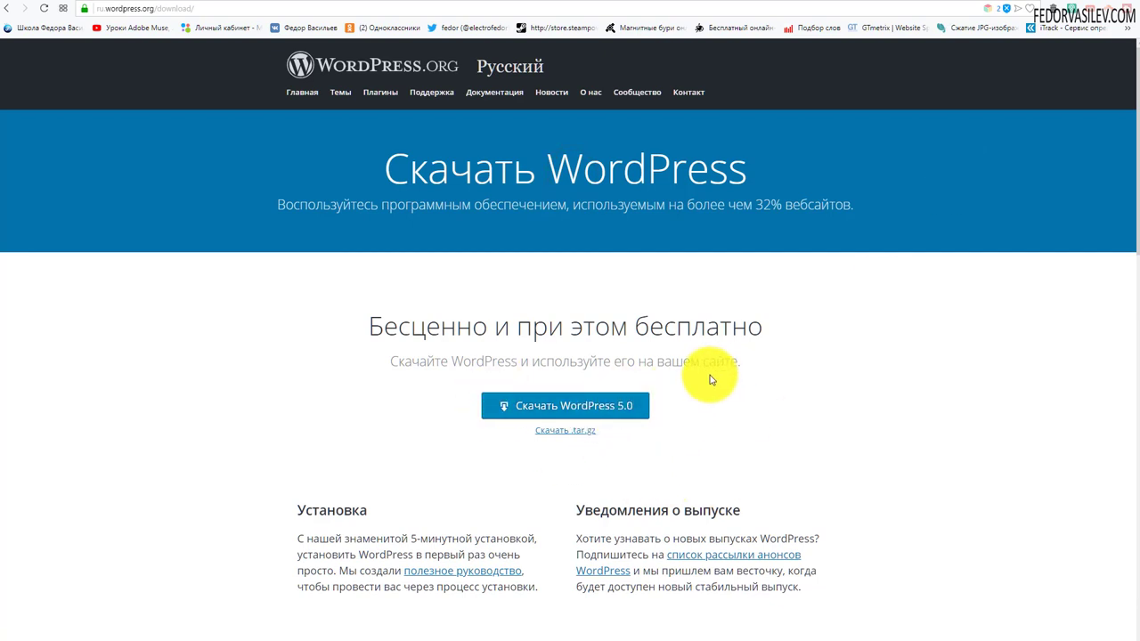
left_click(547, 405)
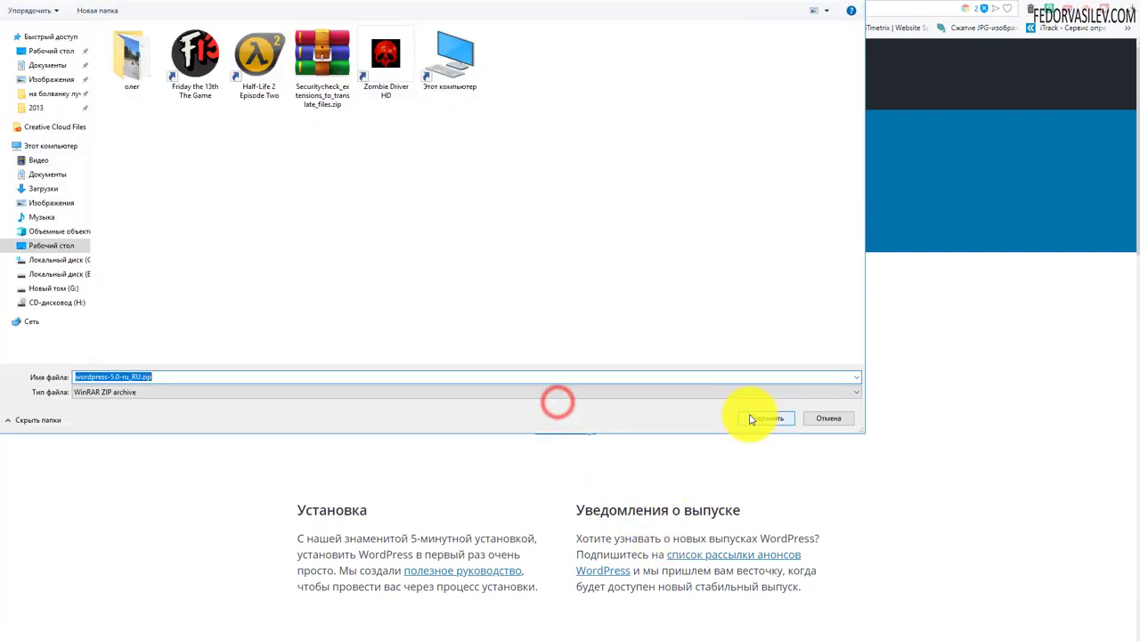
left_click(750, 420)
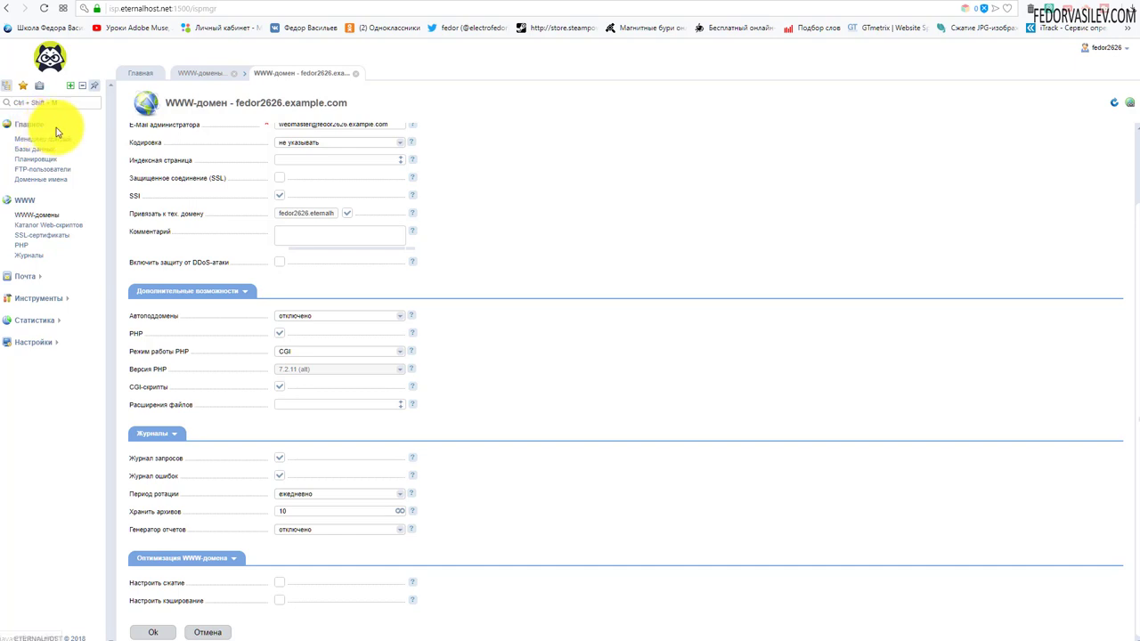
Step: Delete everything from administrator to web.config.txt in www's domain folder, then view Базы данных
left_click(53, 144)
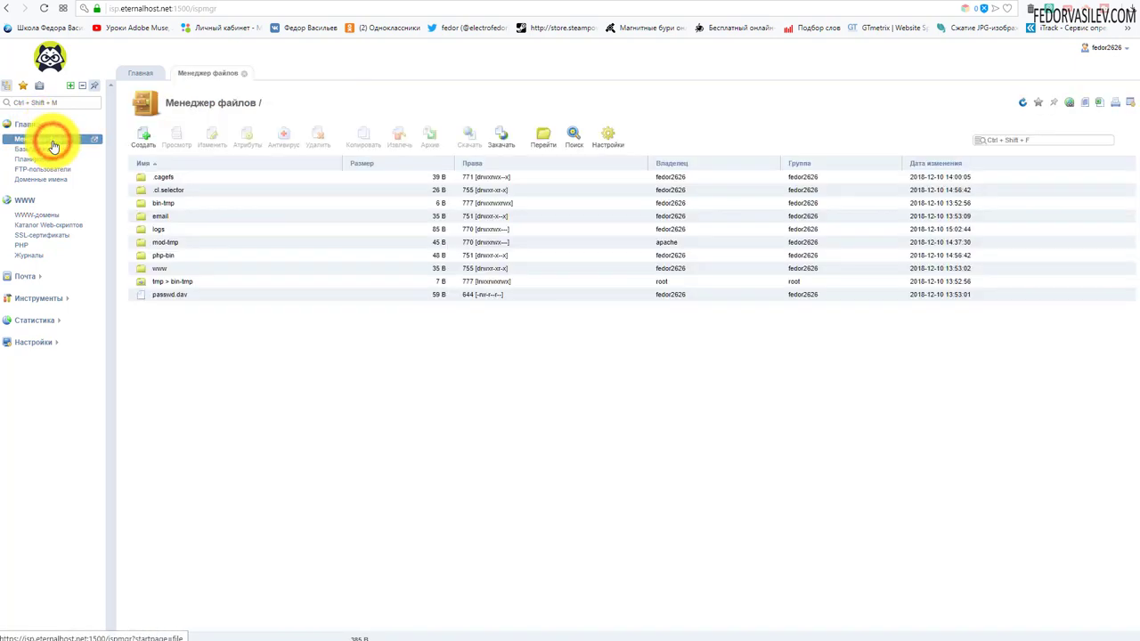
double_click(140, 269)
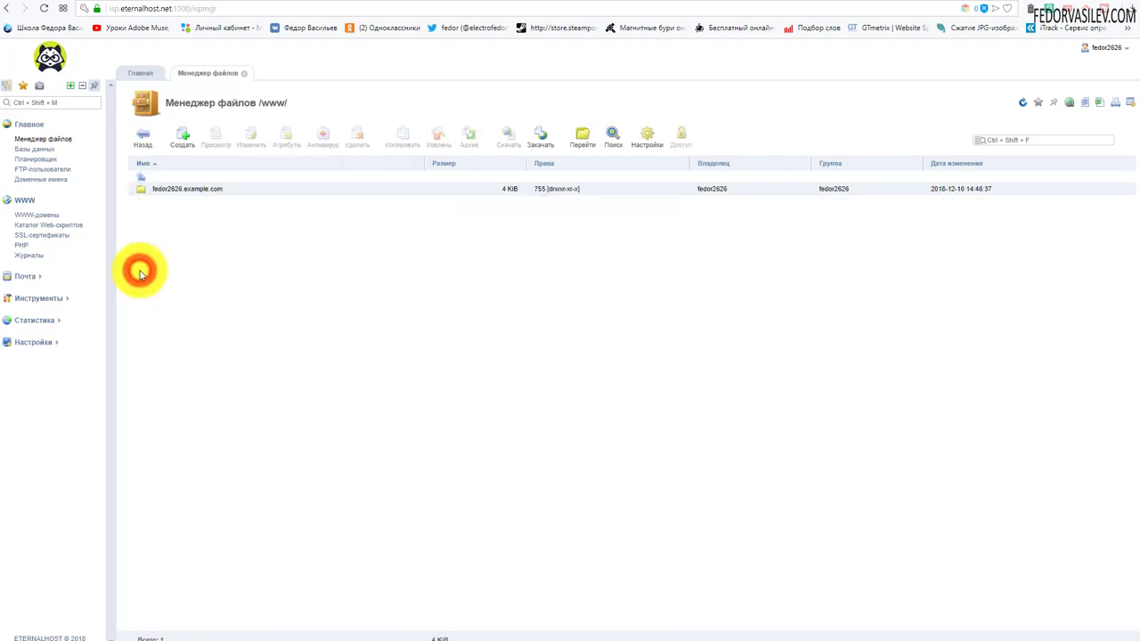
double_click(140, 189)
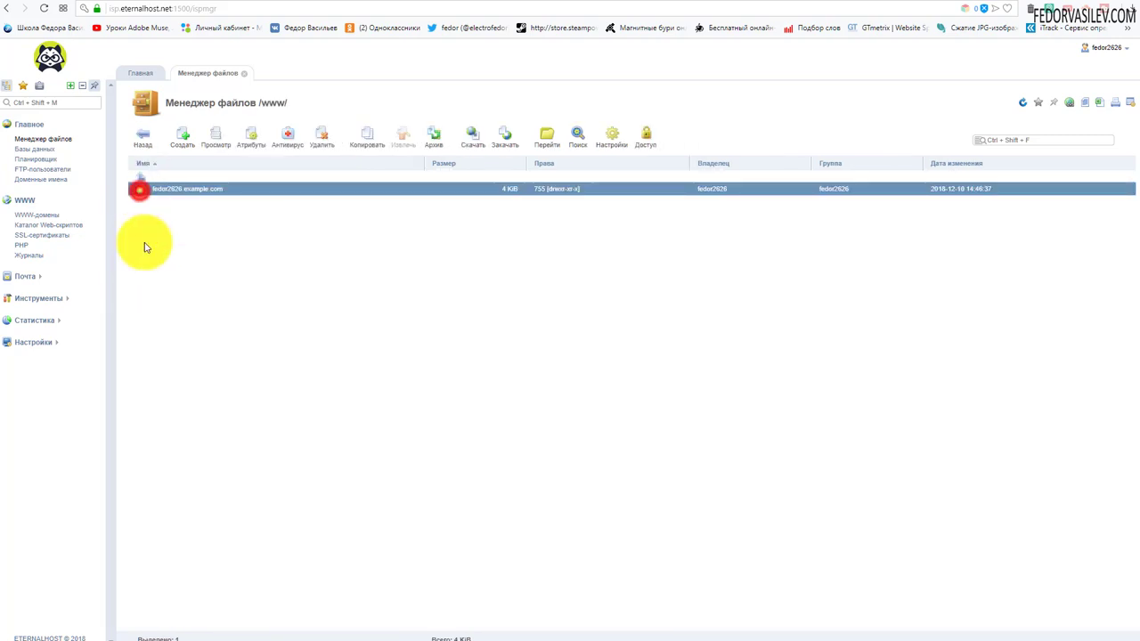
left_click(206, 187)
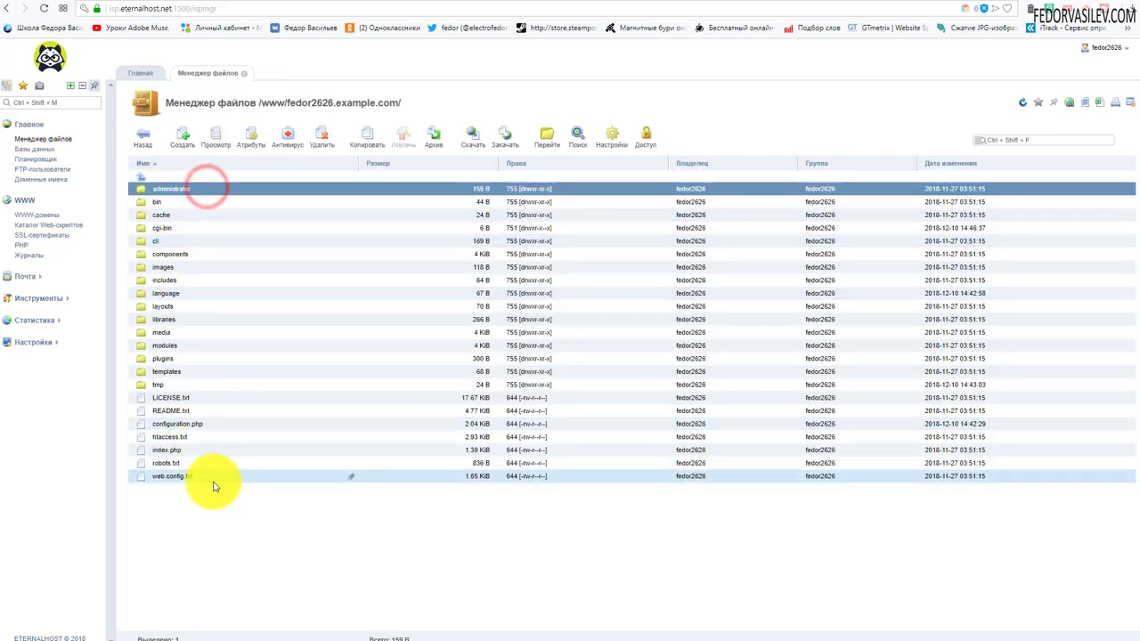
left_click(217, 476, "shift")
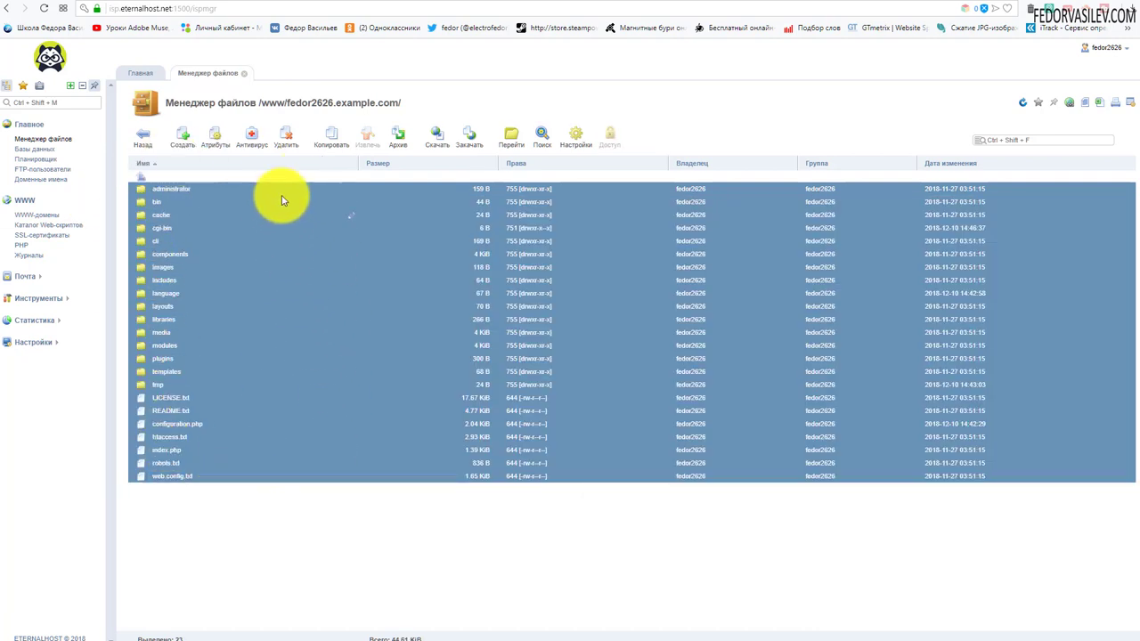
left_click(286, 138)
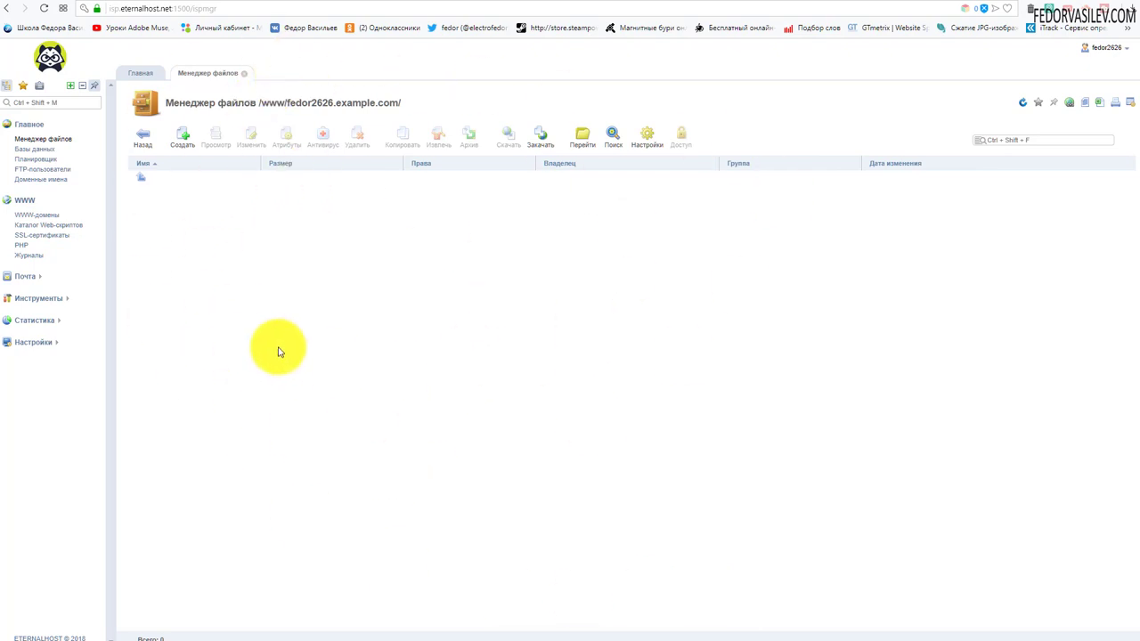
left_click(45, 150)
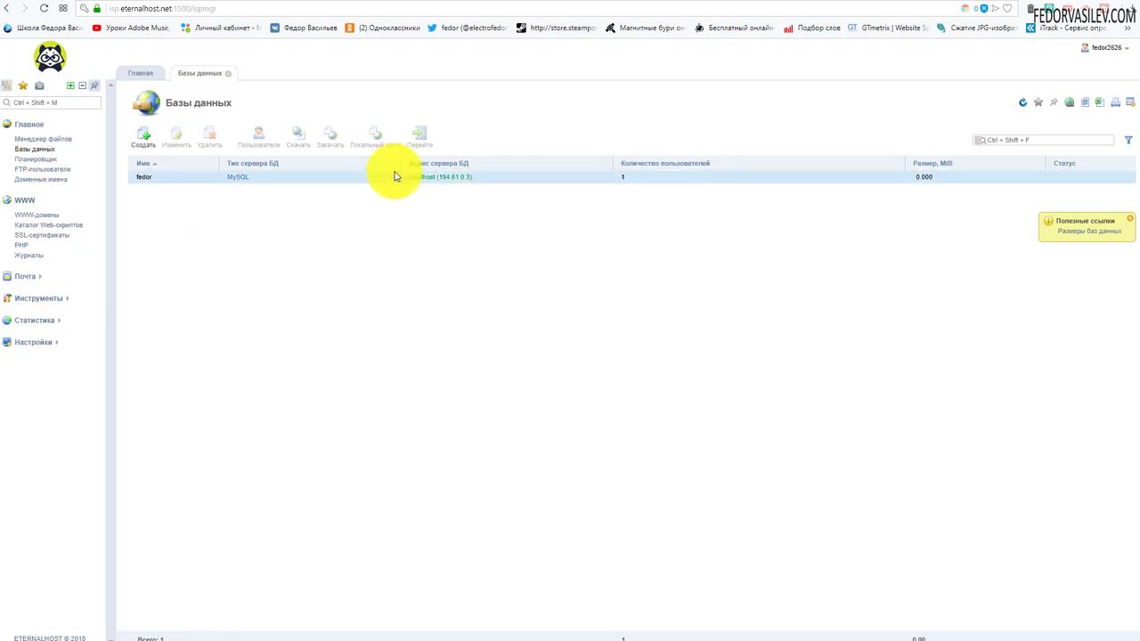
Step: Open the fedor database in phpMyAdmin, proceeding past the certificate warning
left_click(376, 176)
left_click(417, 136)
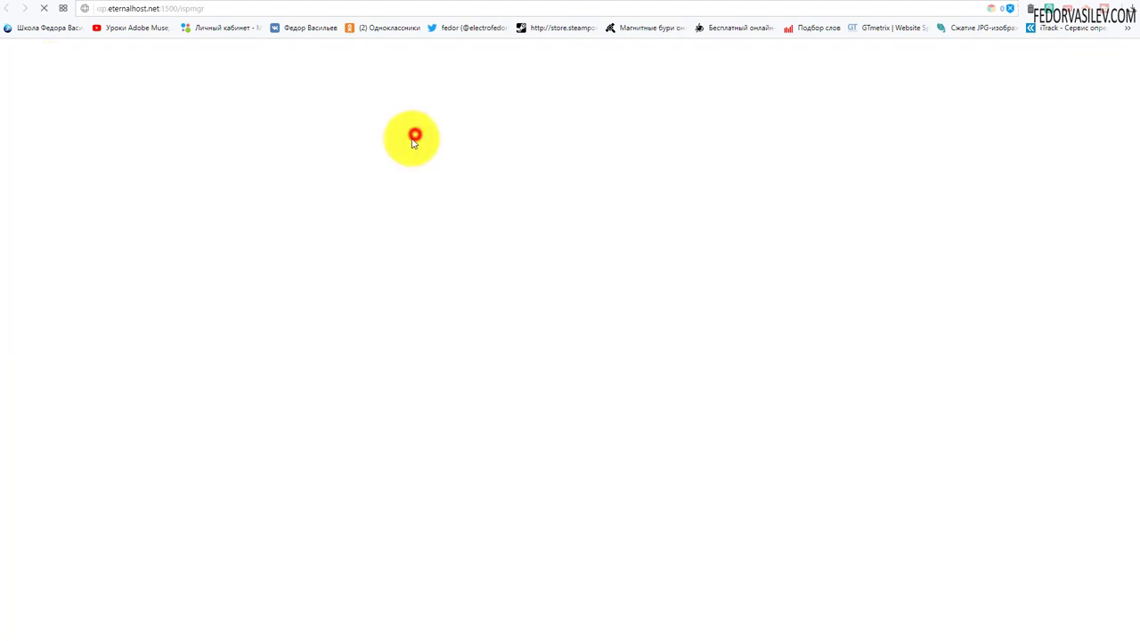
left_click(594, 110)
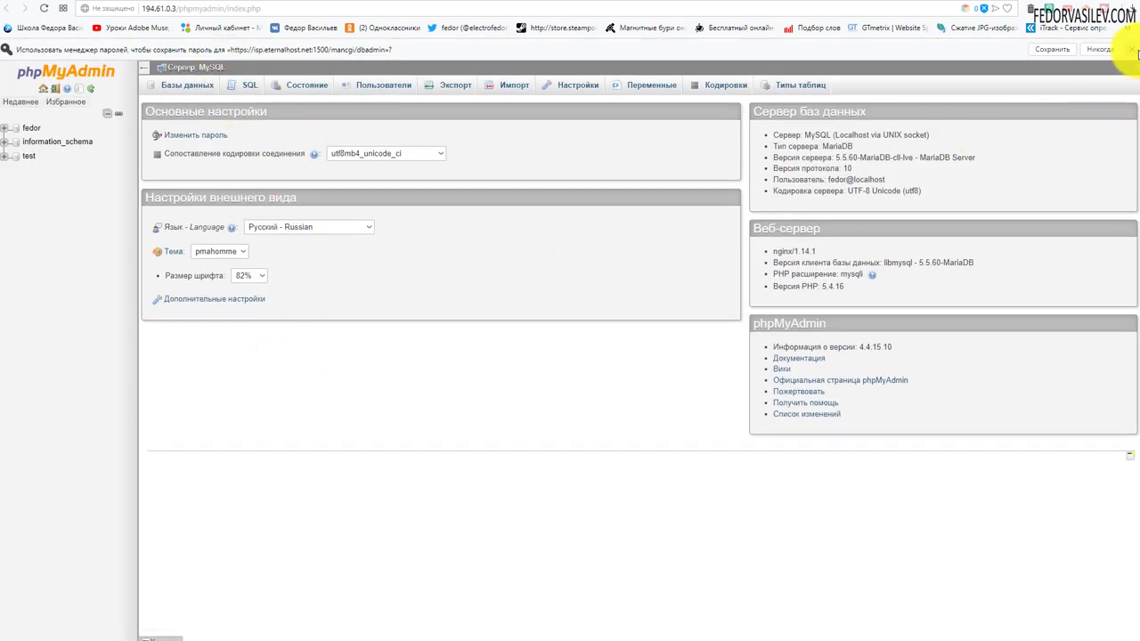
Step: Drop all 78 tables of the fedor database in phpMyAdmin, then close its tab
left_click(1133, 50)
left_click(32, 106)
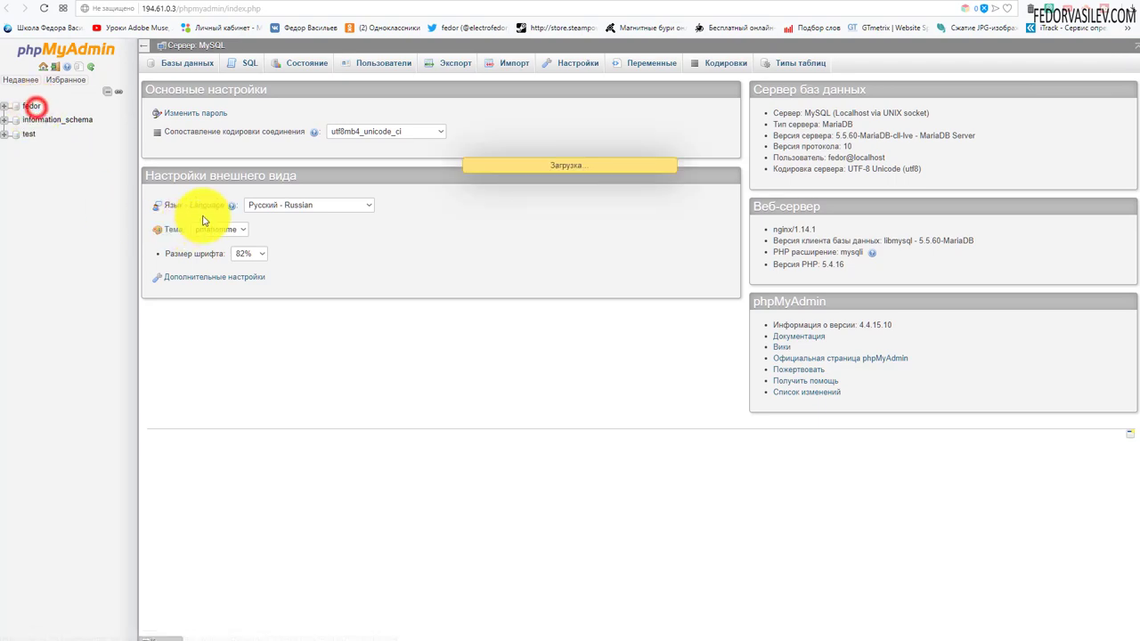
scroll(229, 351, "down", 12)
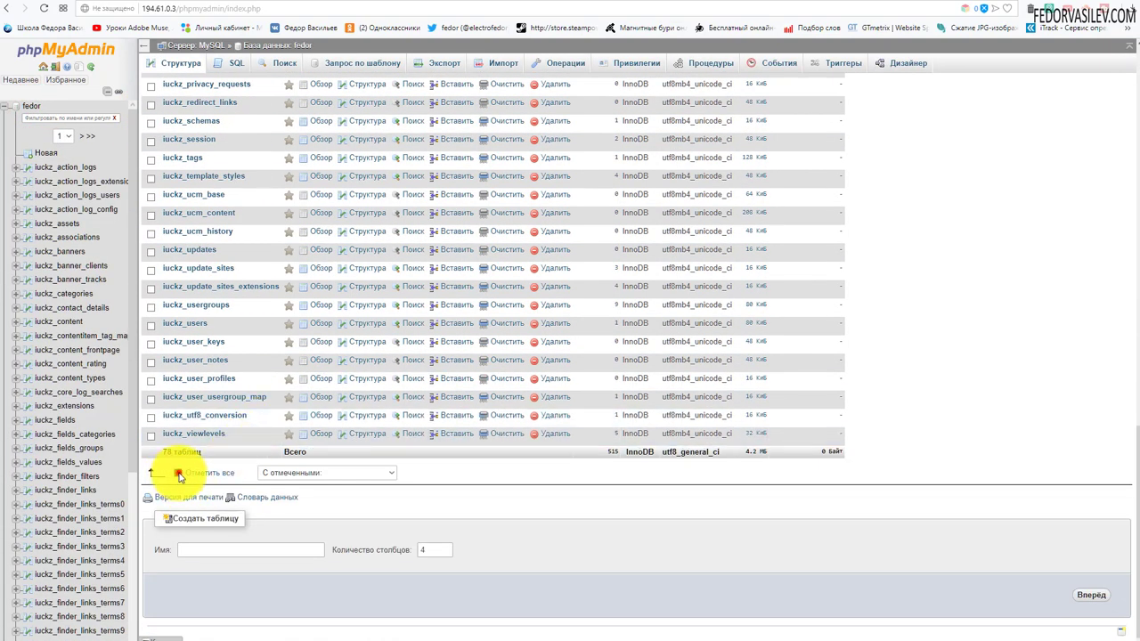
left_click(178, 472)
left_click(293, 473)
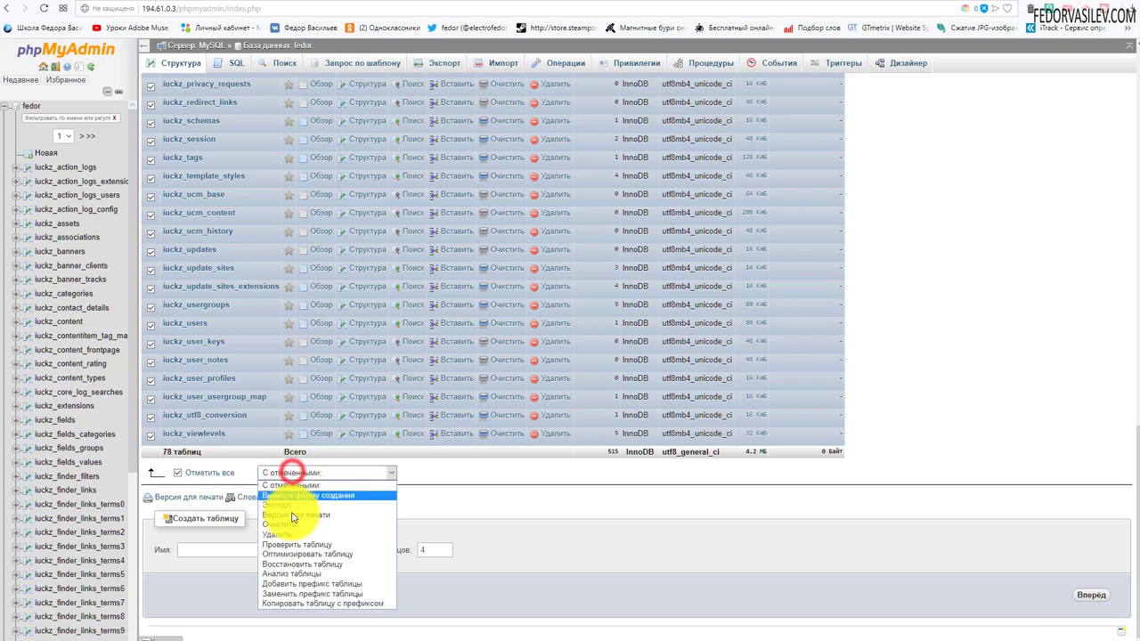
left_click(293, 535)
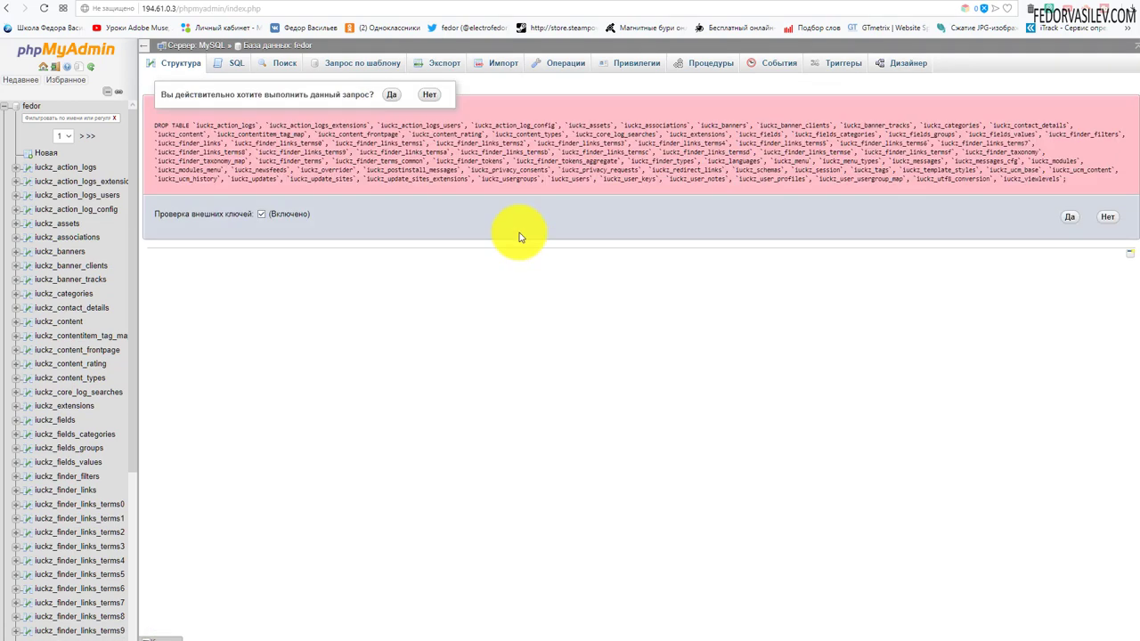
left_click(1070, 217)
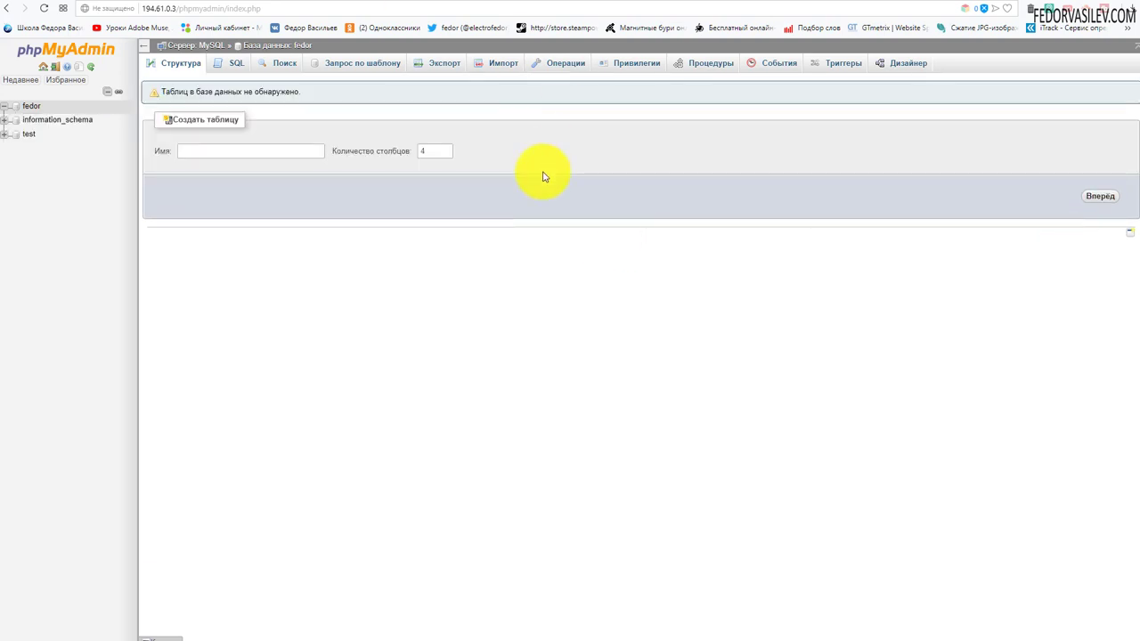
key("ctrl+w")
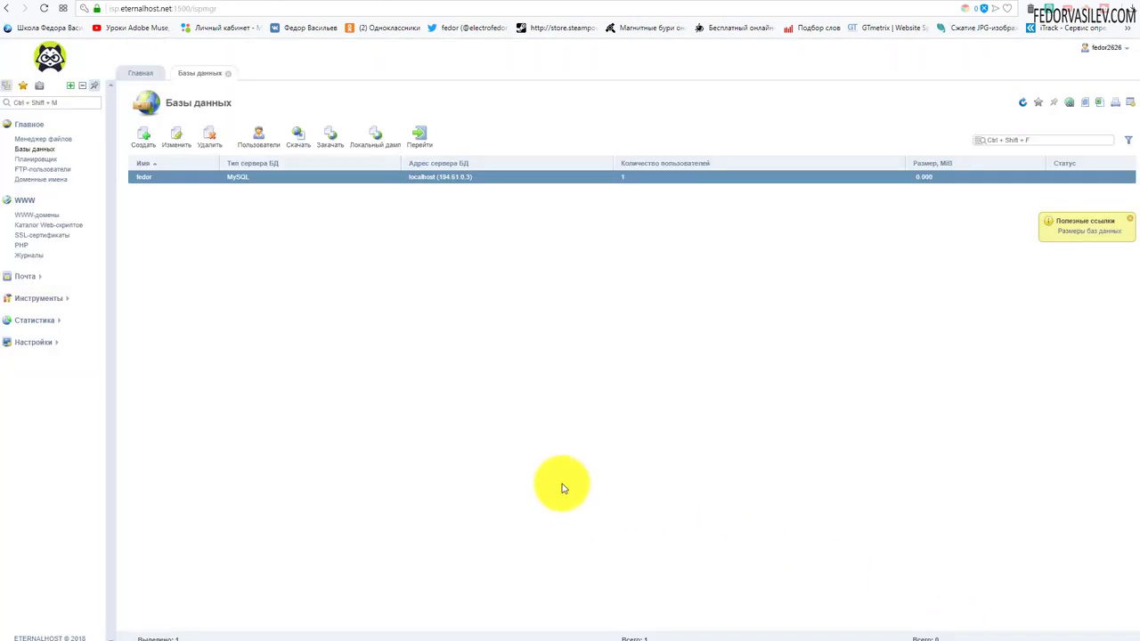
Step: Open the now-empty site domain folder under www in the File Manager
left_click(52, 142)
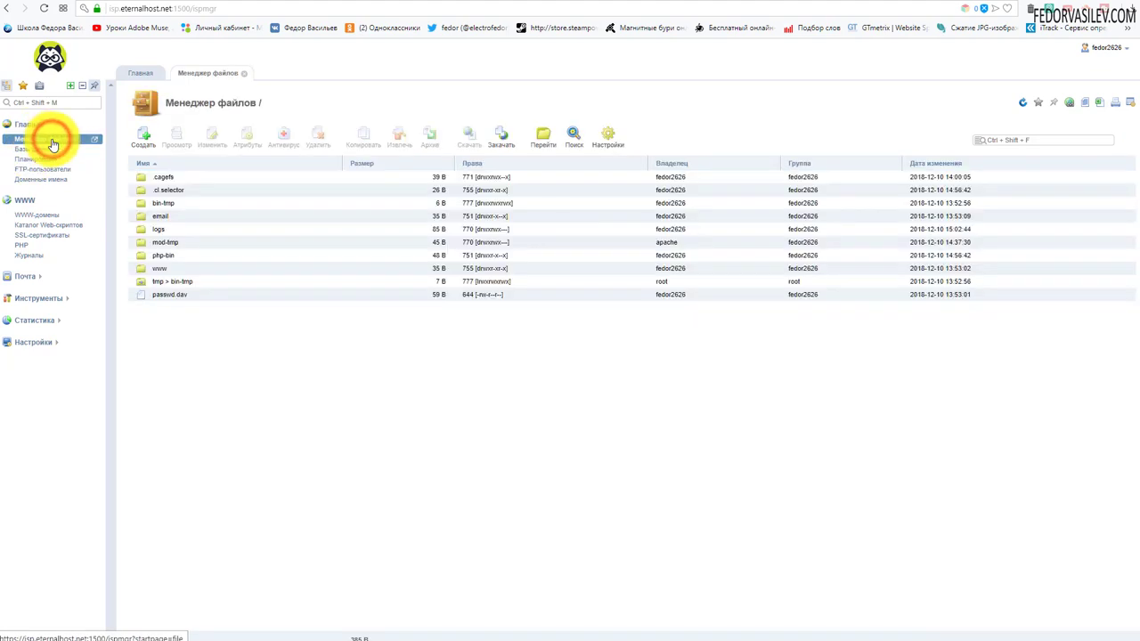
left_click(141, 270)
double_click(140, 269)
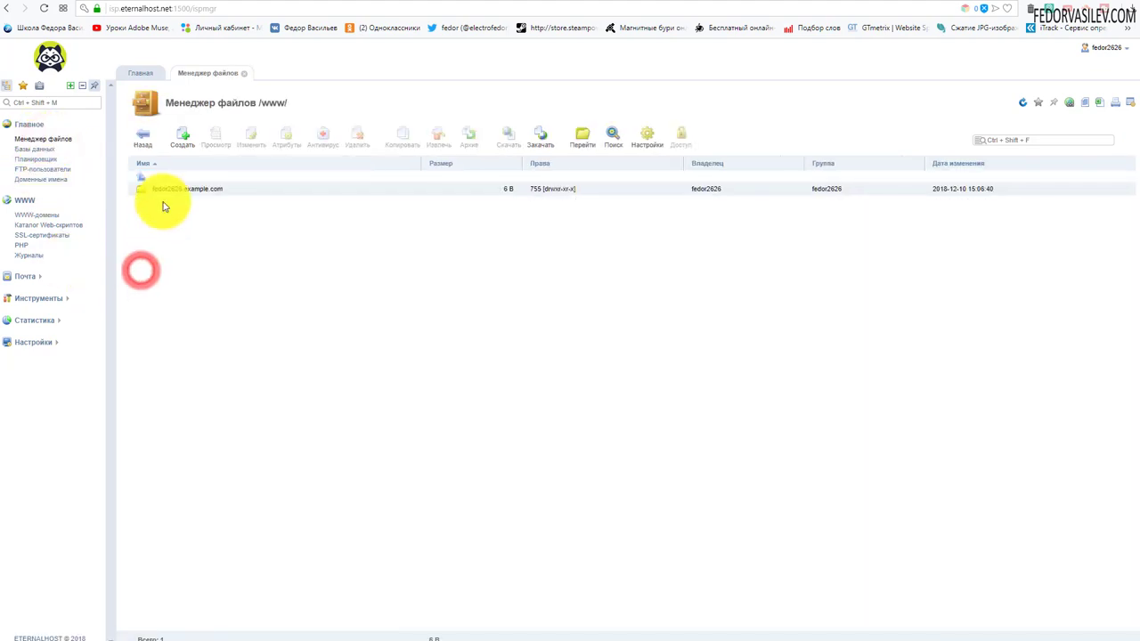
left_click(156, 188)
double_click(144, 190)
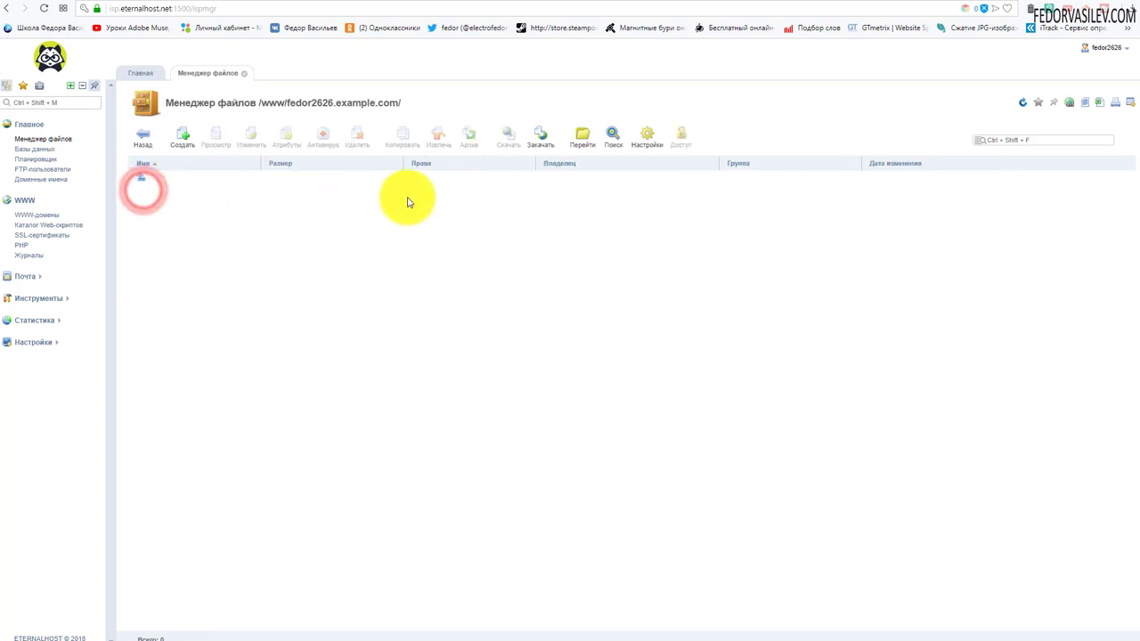
Step: Upload wordpress-5.0-ru_RU.zip from the desktop into the domain folder
left_click(541, 140)
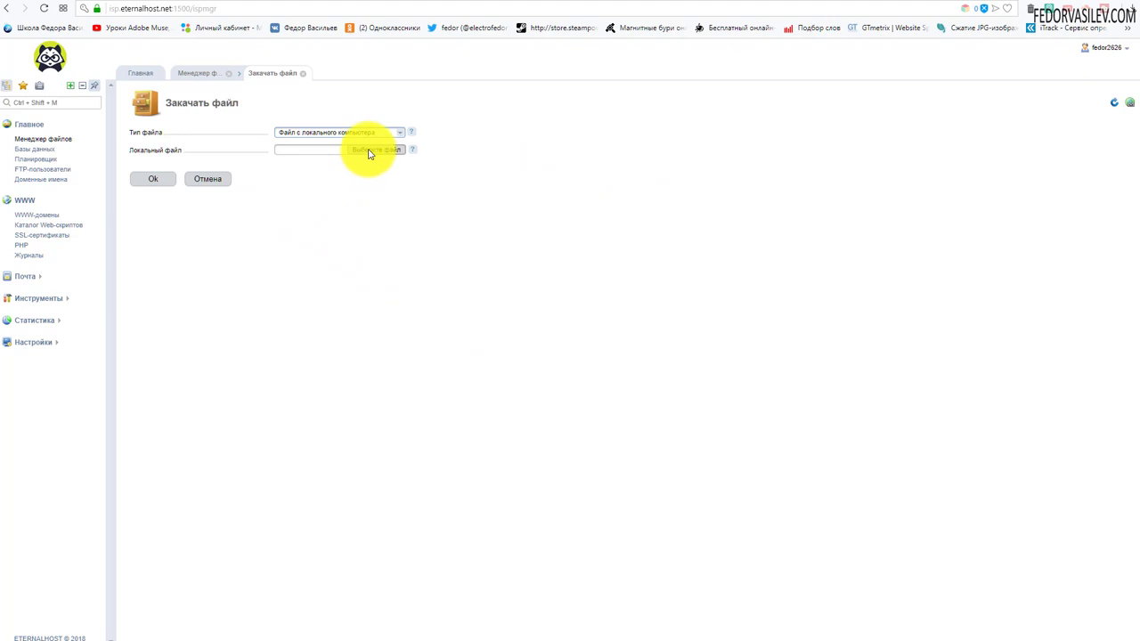
left_click(373, 149)
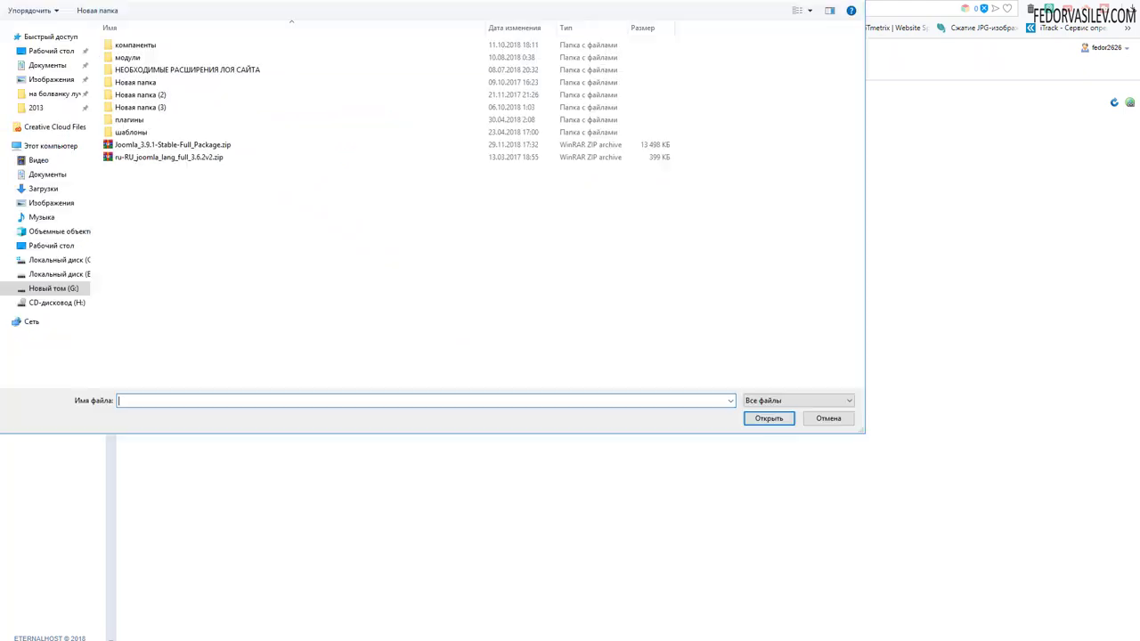
left_click(50, 245)
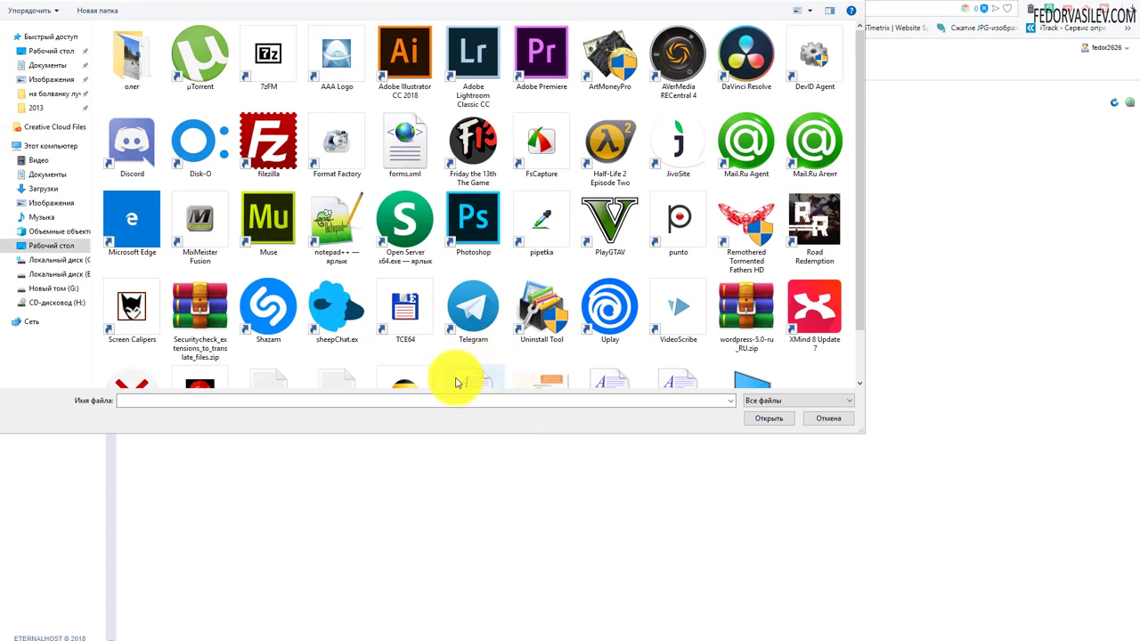
left_click(746, 311)
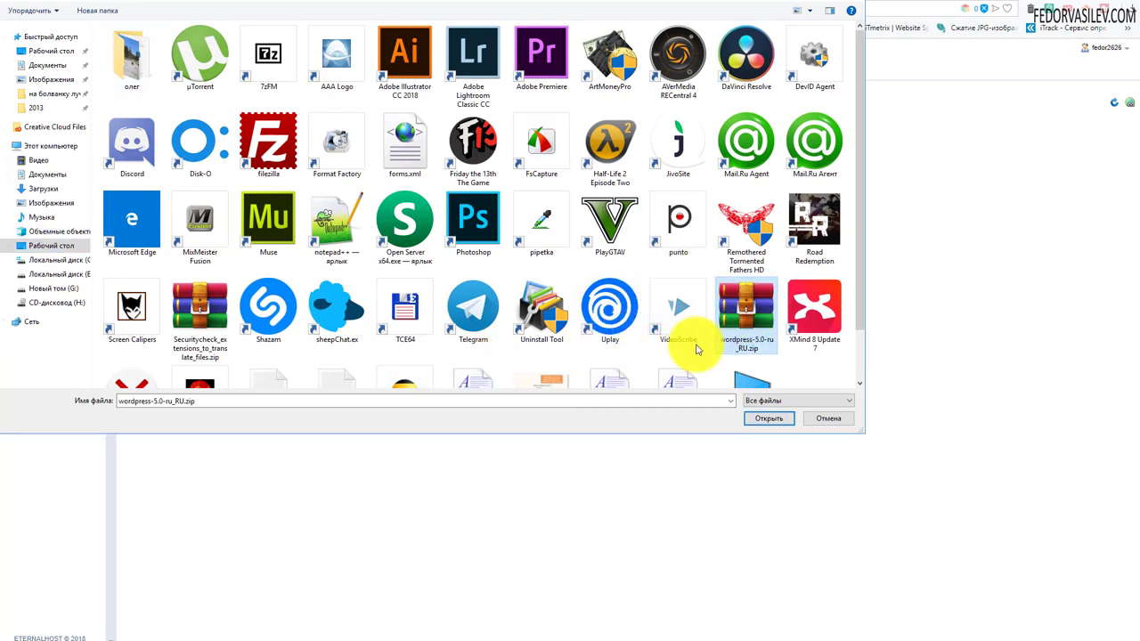
left_click(756, 423)
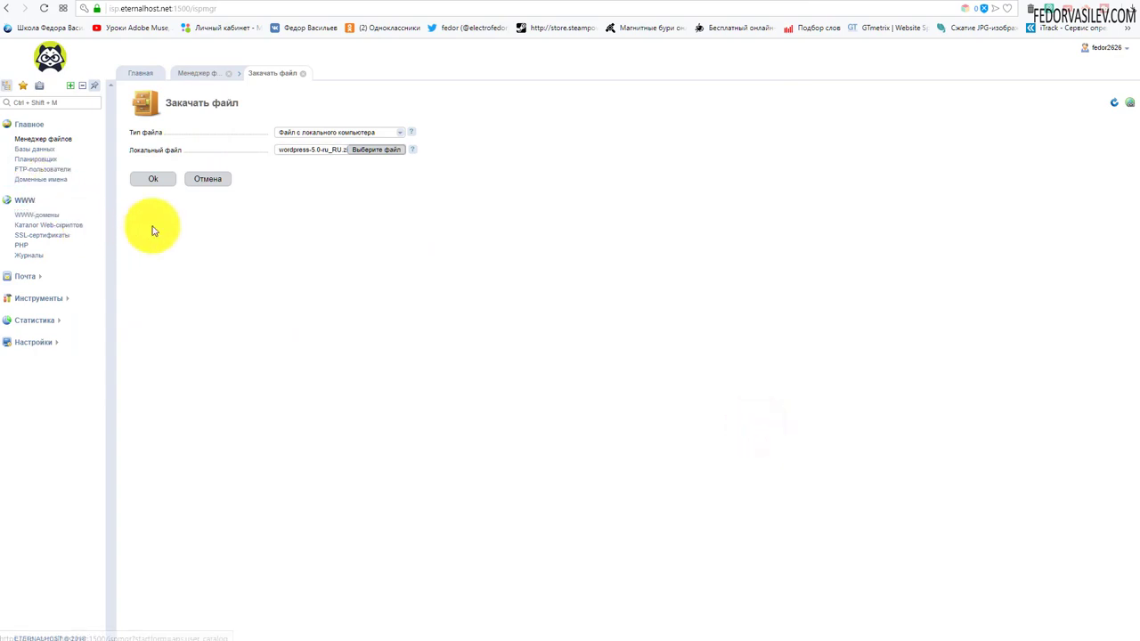
left_click(148, 179)
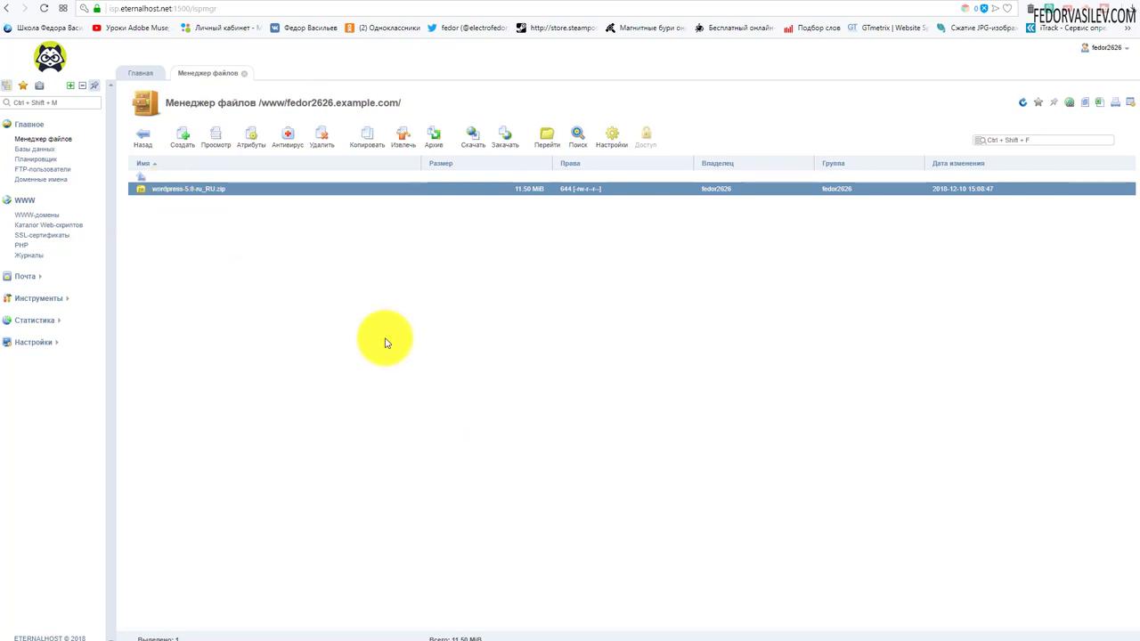
Step: Extract wordpress-5.0-ru_RU.zip into the site folder, then delete the zip archive
left_click(399, 135)
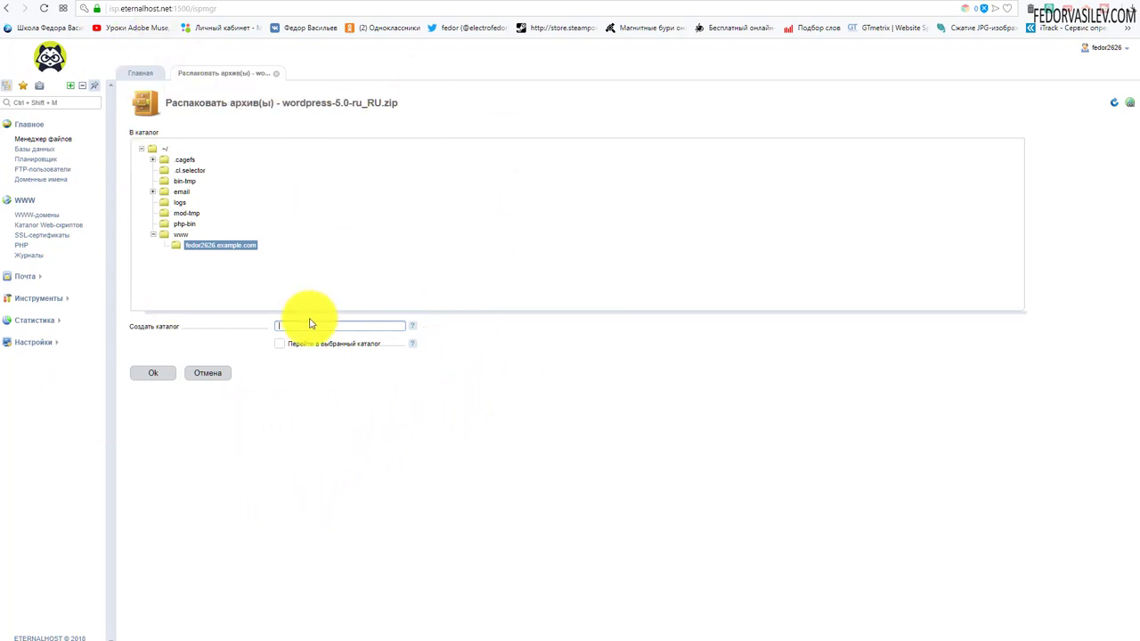
left_click(148, 372)
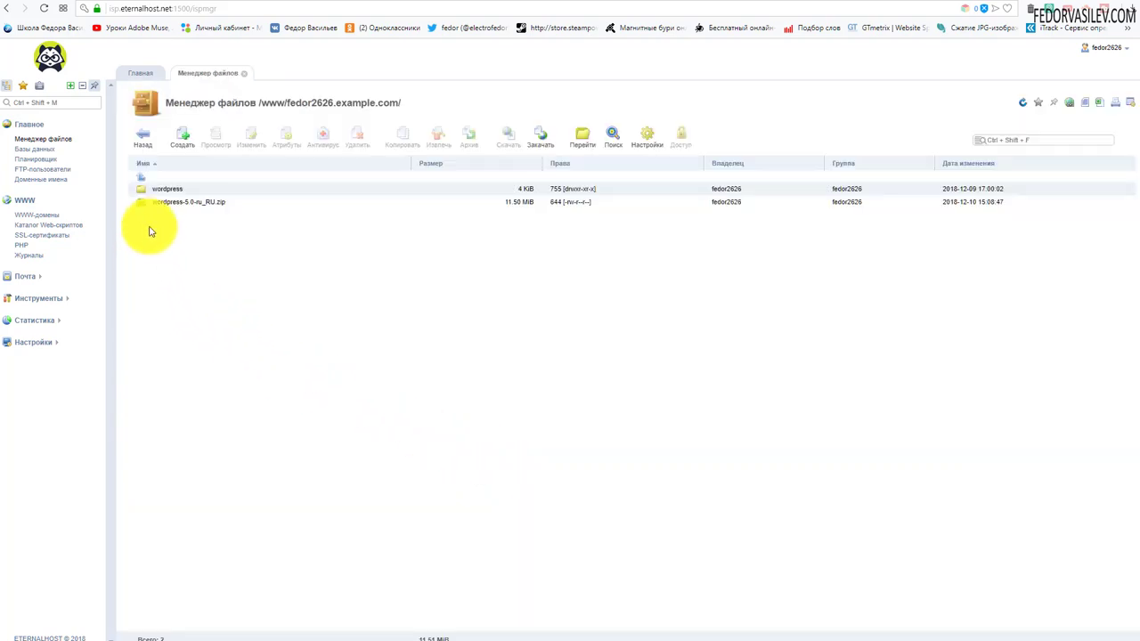
left_click(180, 203)
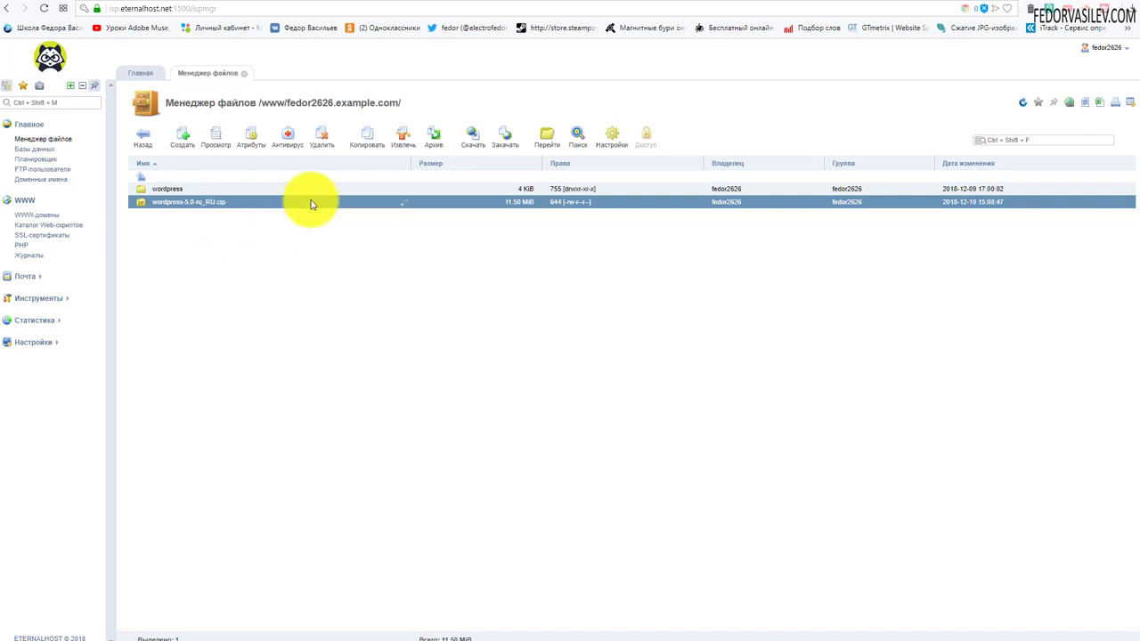
left_click(319, 139)
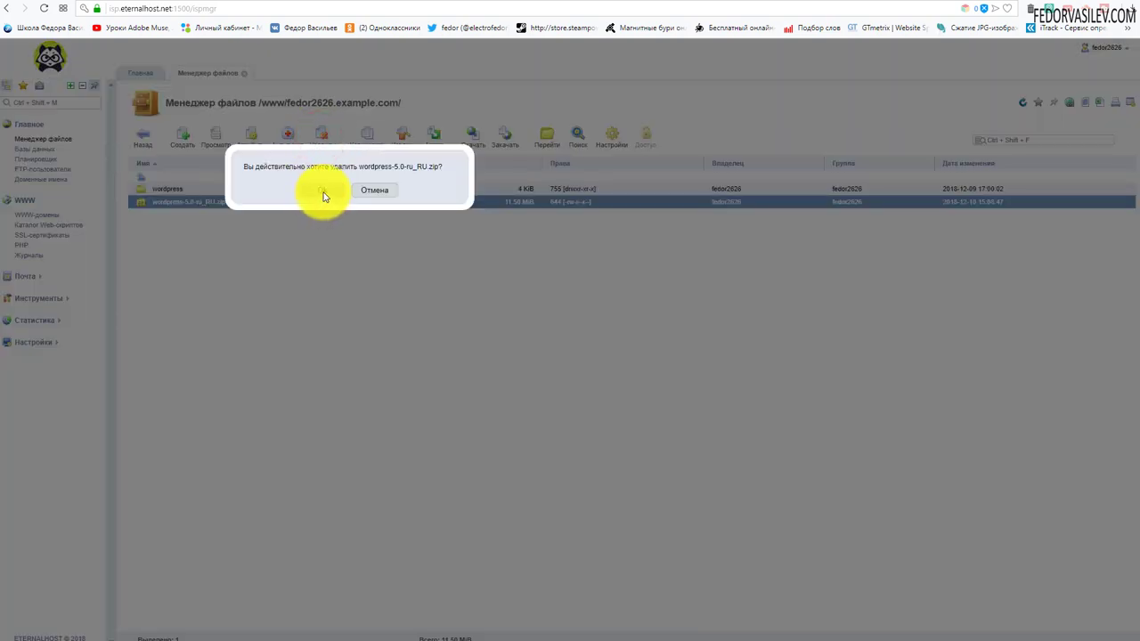
left_click(323, 193)
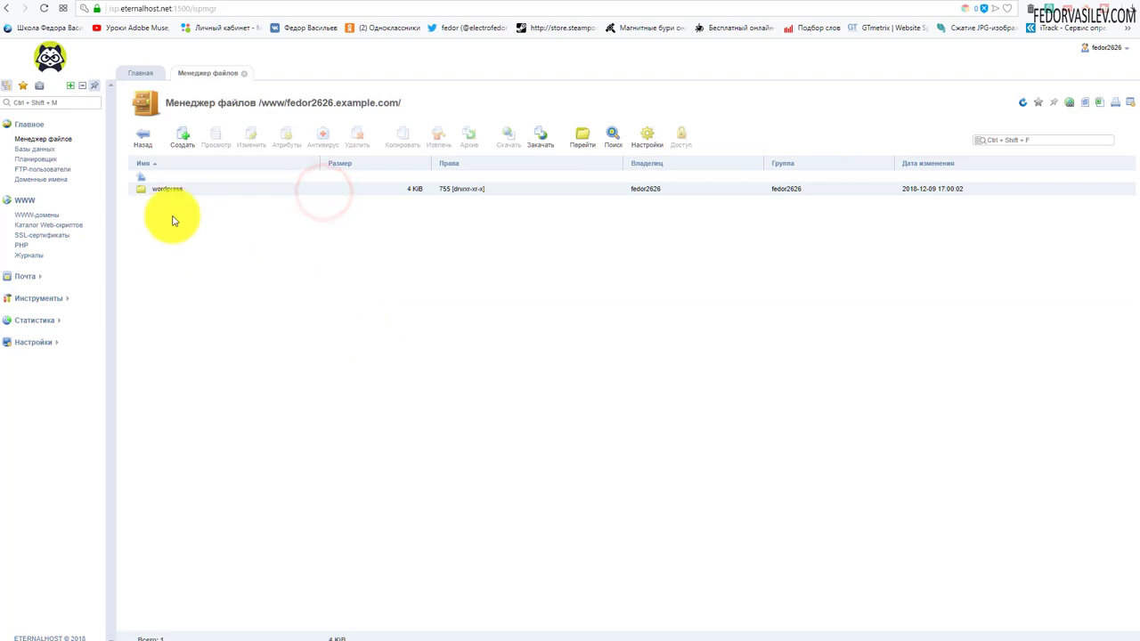
Step: Copy all 19 items in the wordpress folder, wp-admin onward, into the site's domain folder
left_click(146, 192)
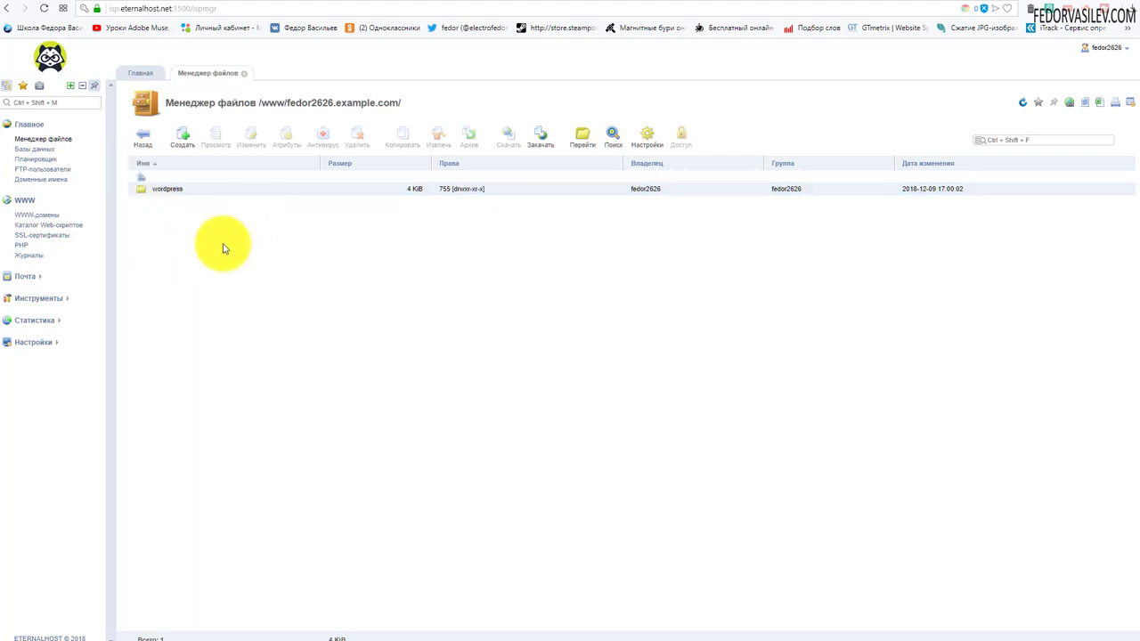
double_click(138, 190)
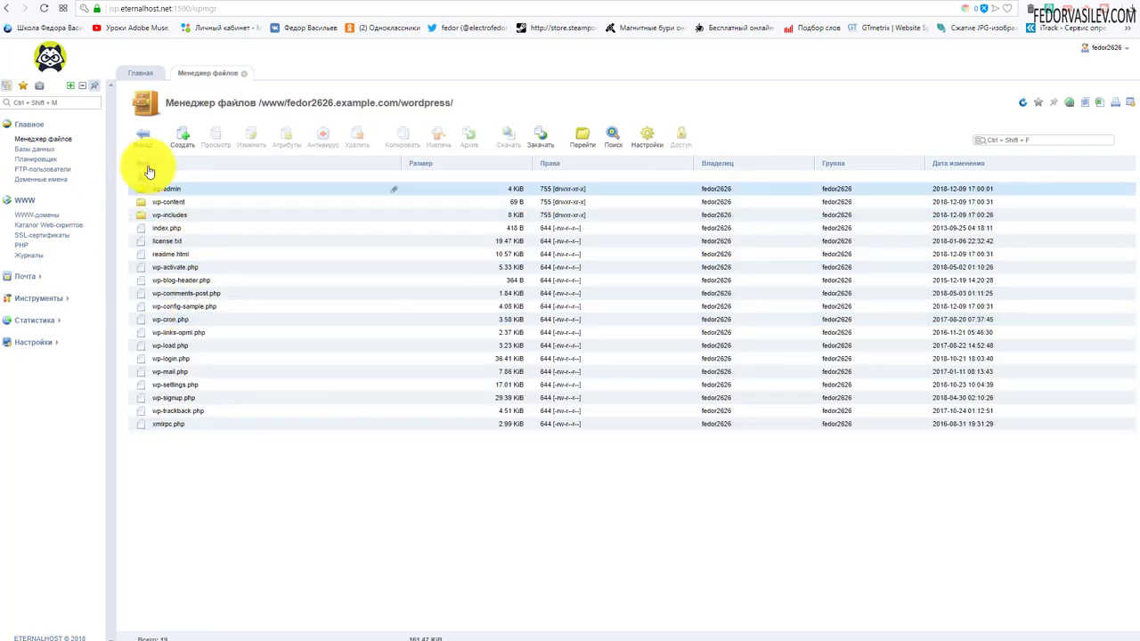
left_click(198, 189)
left_click(197, 425, "shift")
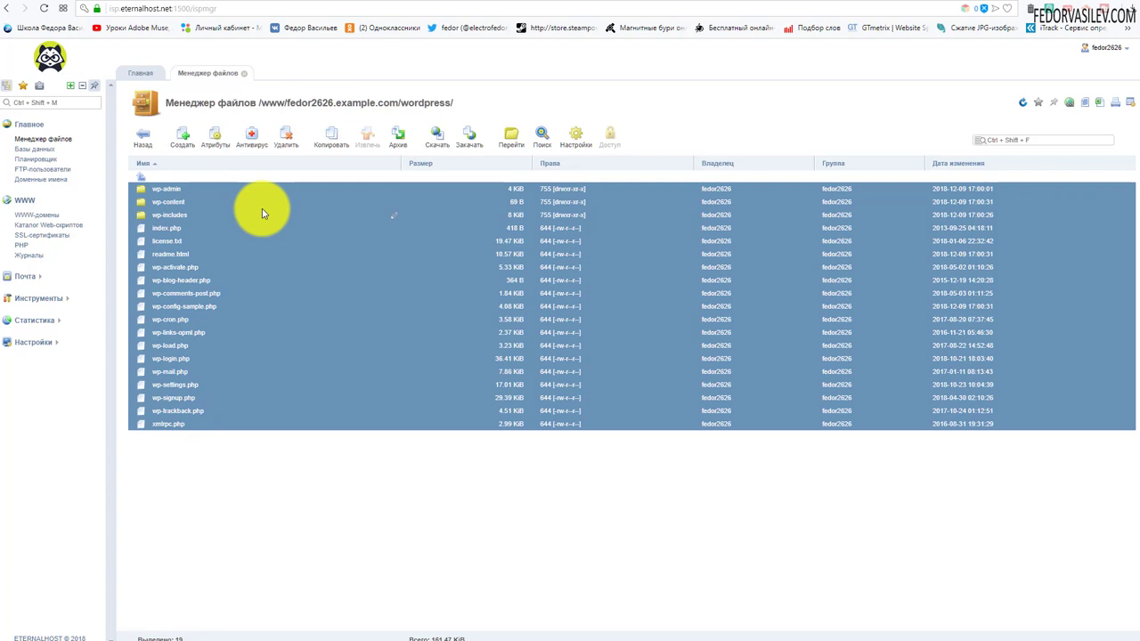
left_click(328, 141)
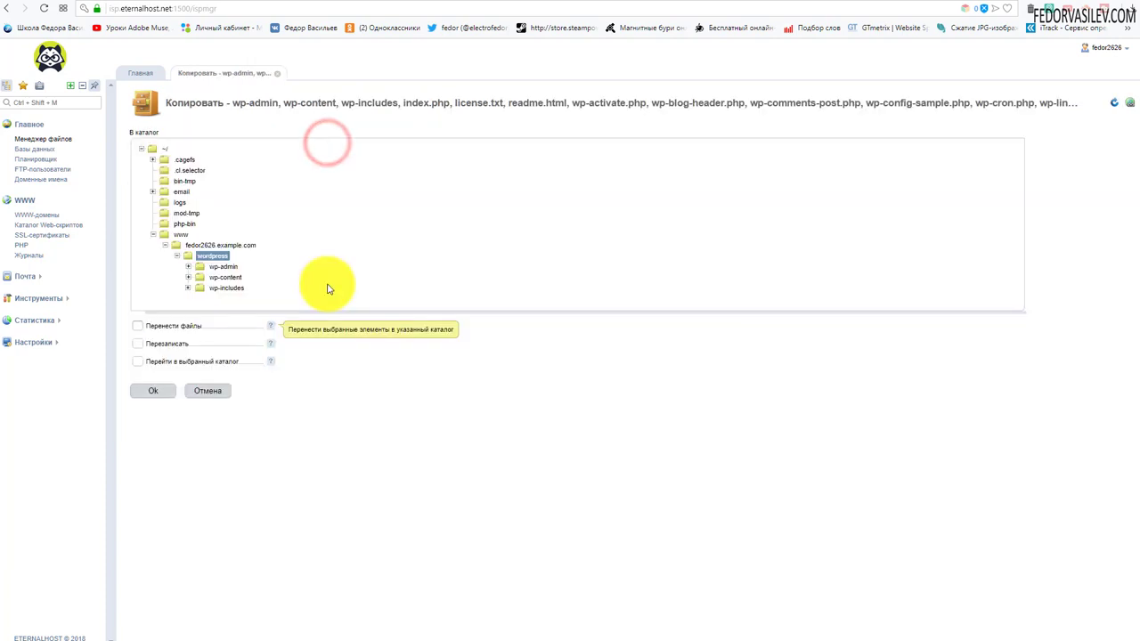
left_click(228, 245)
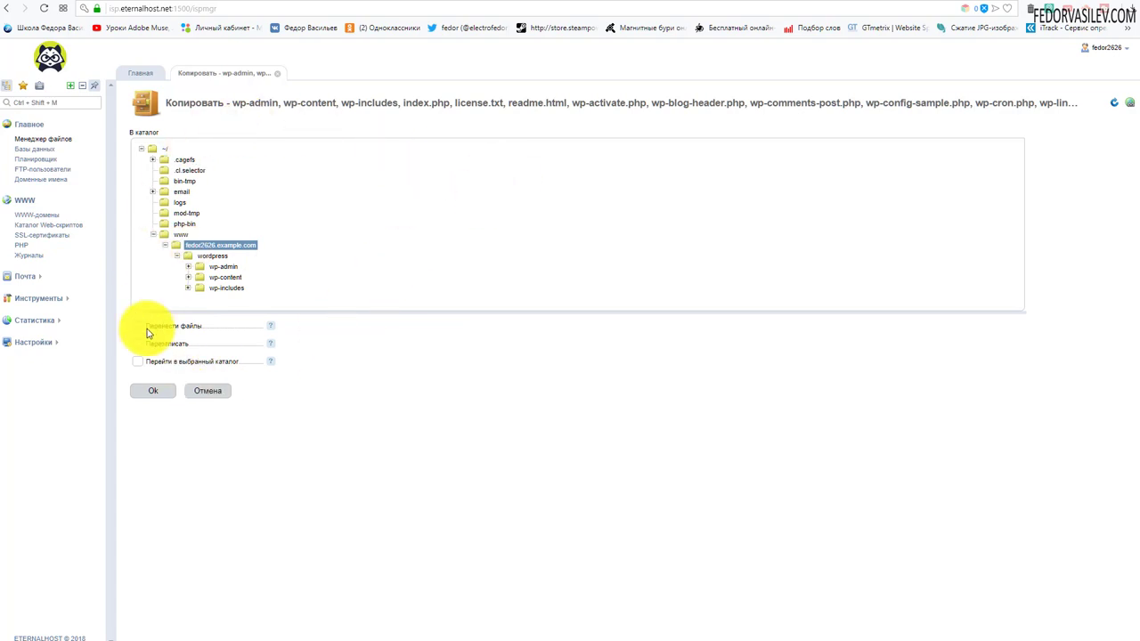
left_click(153, 391)
left_click(158, 394)
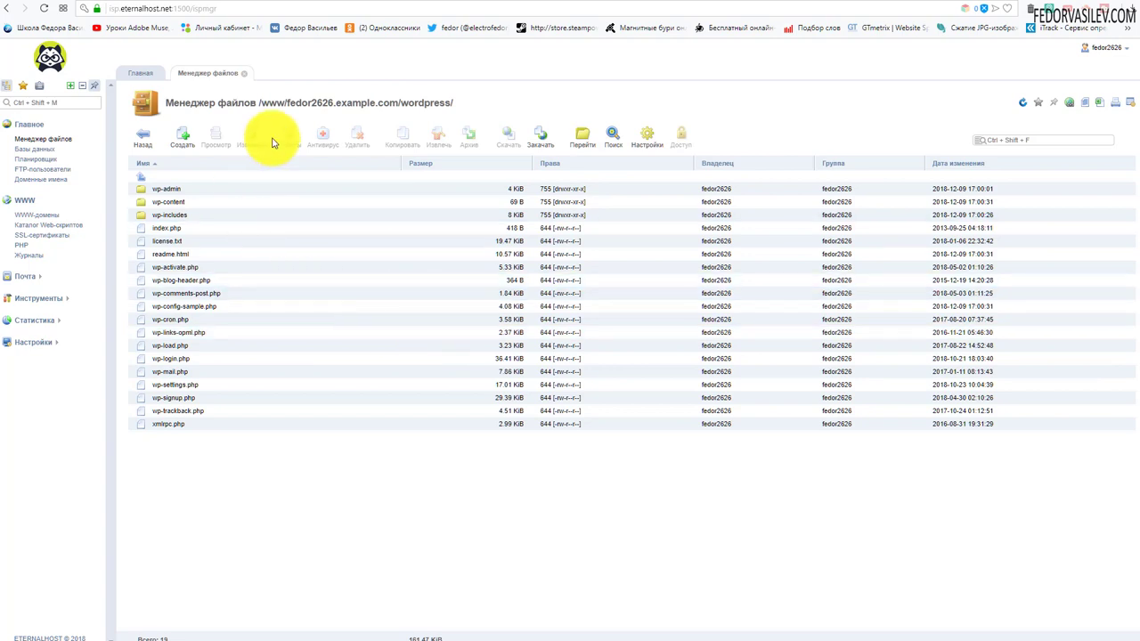
Step: Return to the site root and delete the leftover wordpress folder
left_click(145, 143)
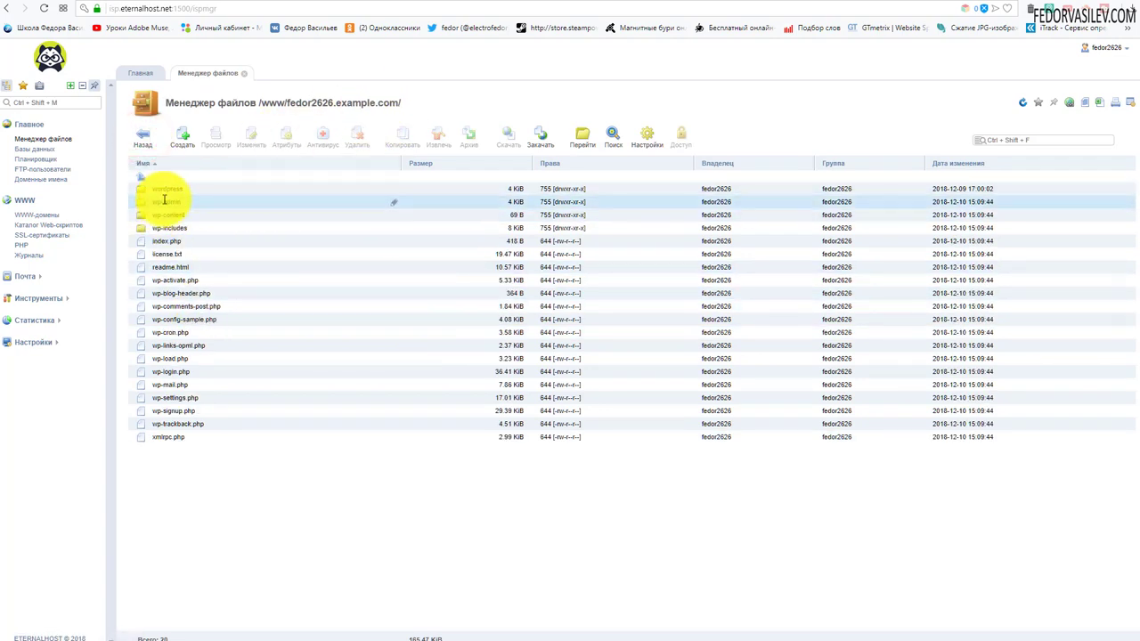
left_click(190, 192)
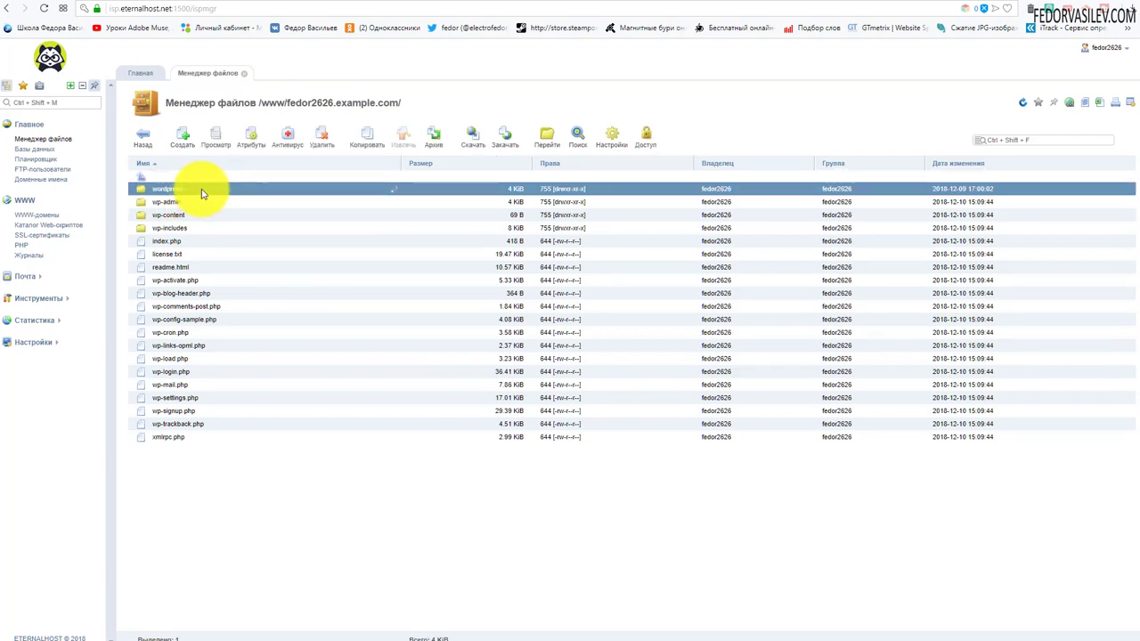
left_click(316, 146)
left_click(318, 183)
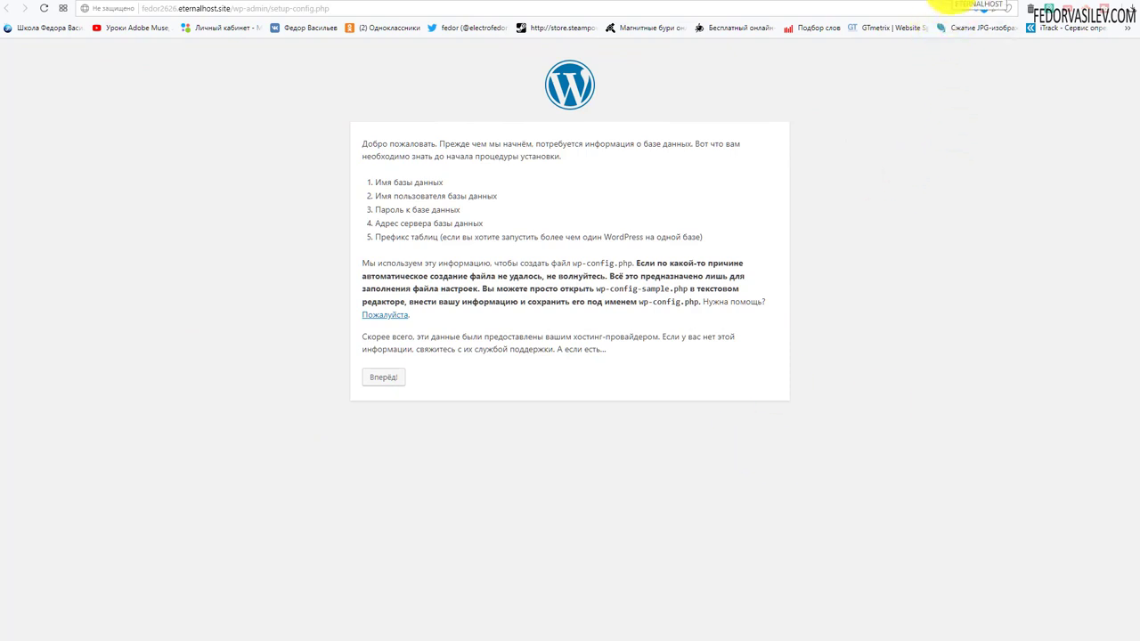
Step: Select the site's technical eternalhost domain under WWW-домены and open it in the browser
left_click(957, 2)
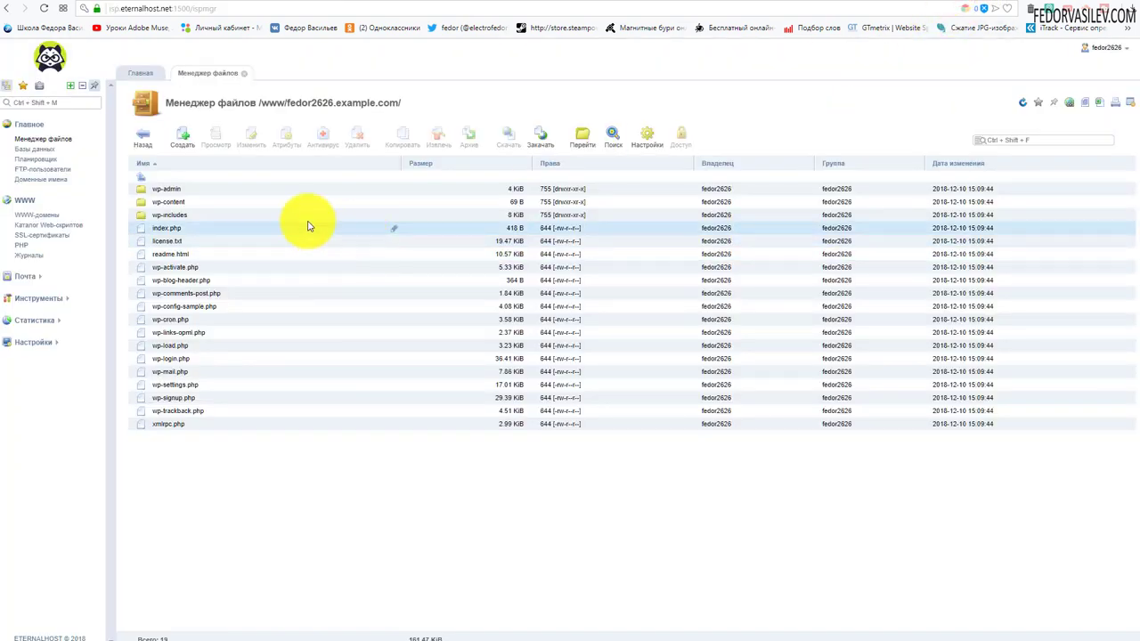
left_click(54, 215)
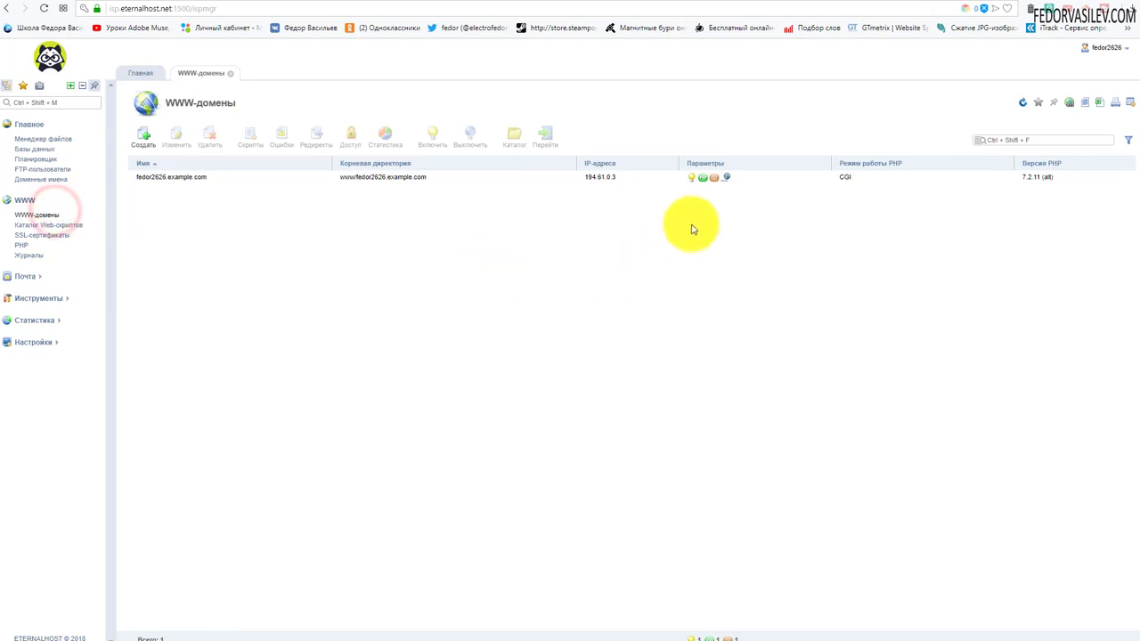
mouse_move(724, 177)
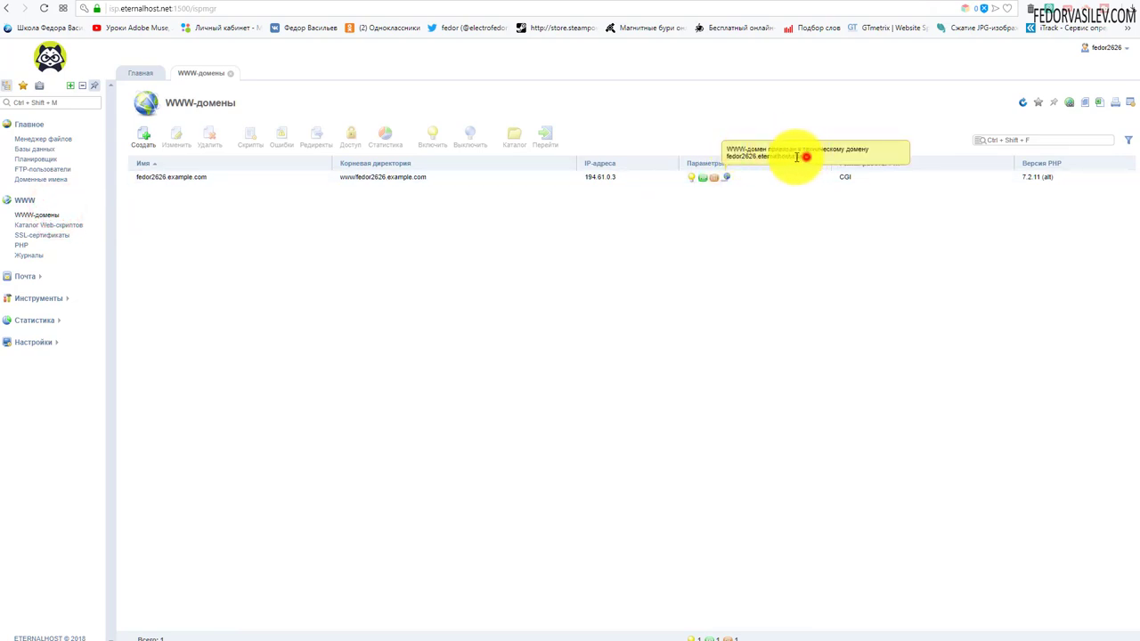
left_click_drag(799, 157, 727, 158)
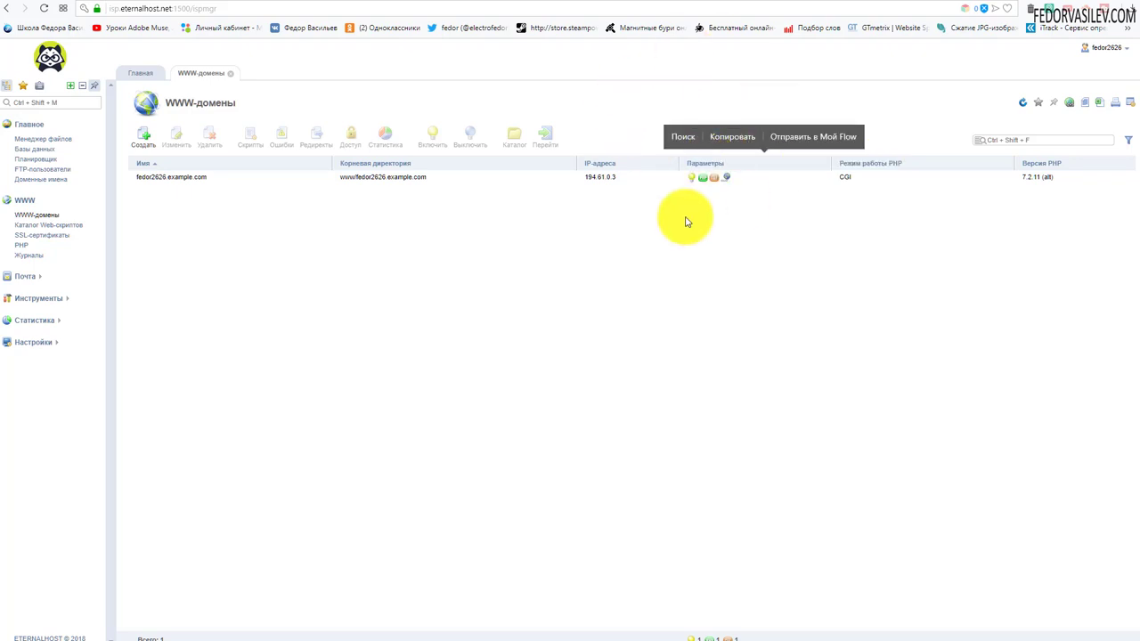
left_click(806, 135)
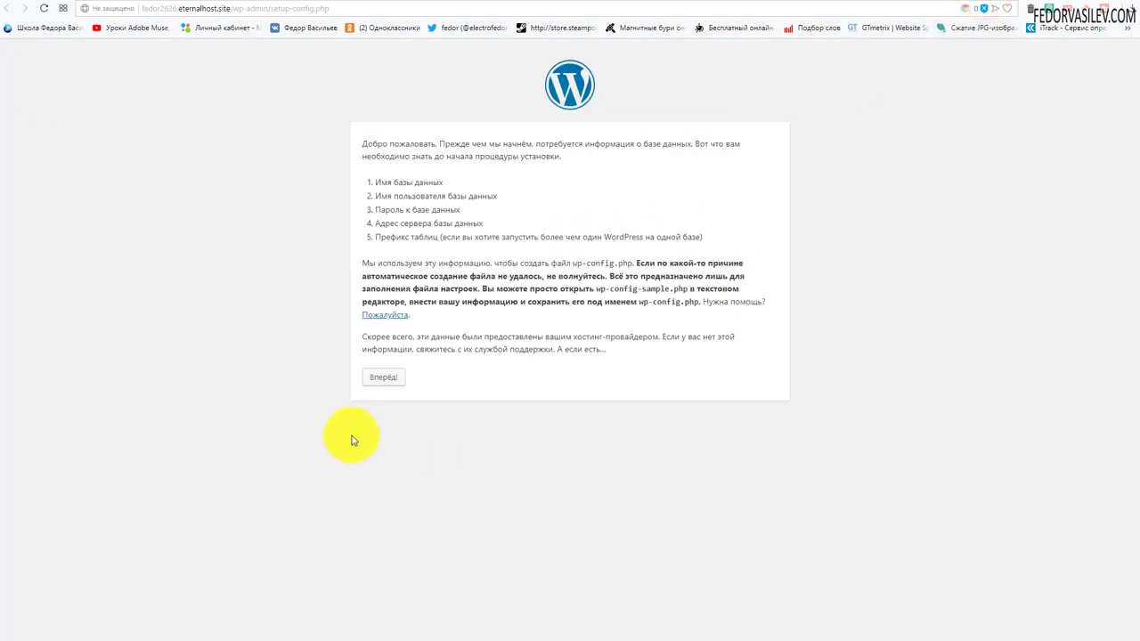
Step: Continue with Вперёд! to the database form, then check Базы данных in ISPmanager
left_click(386, 383)
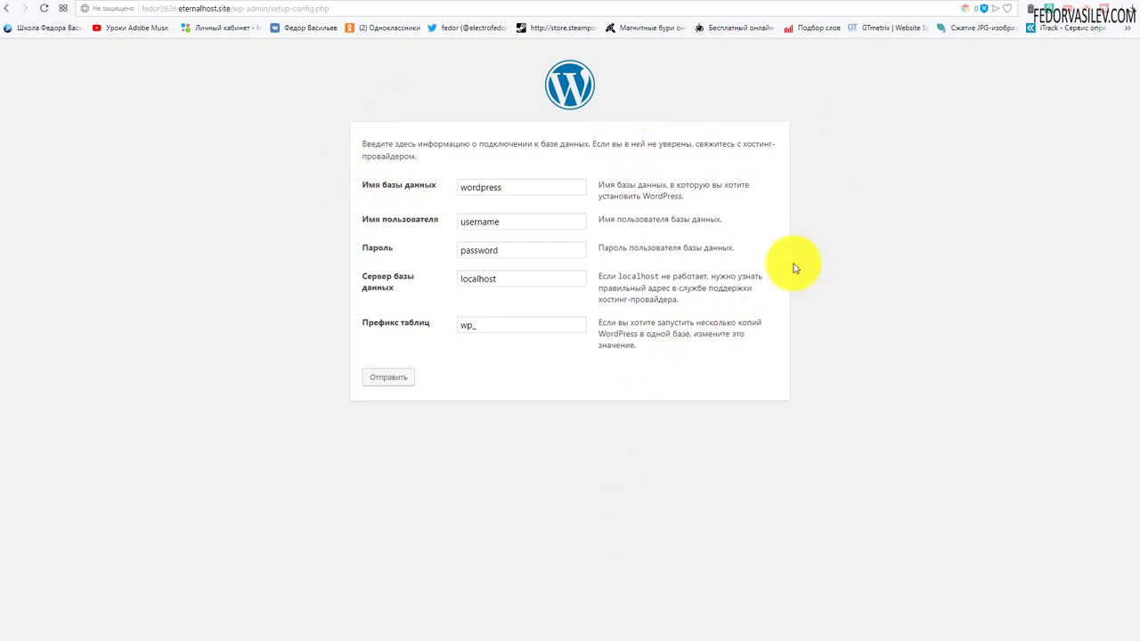
left_click(949, 3)
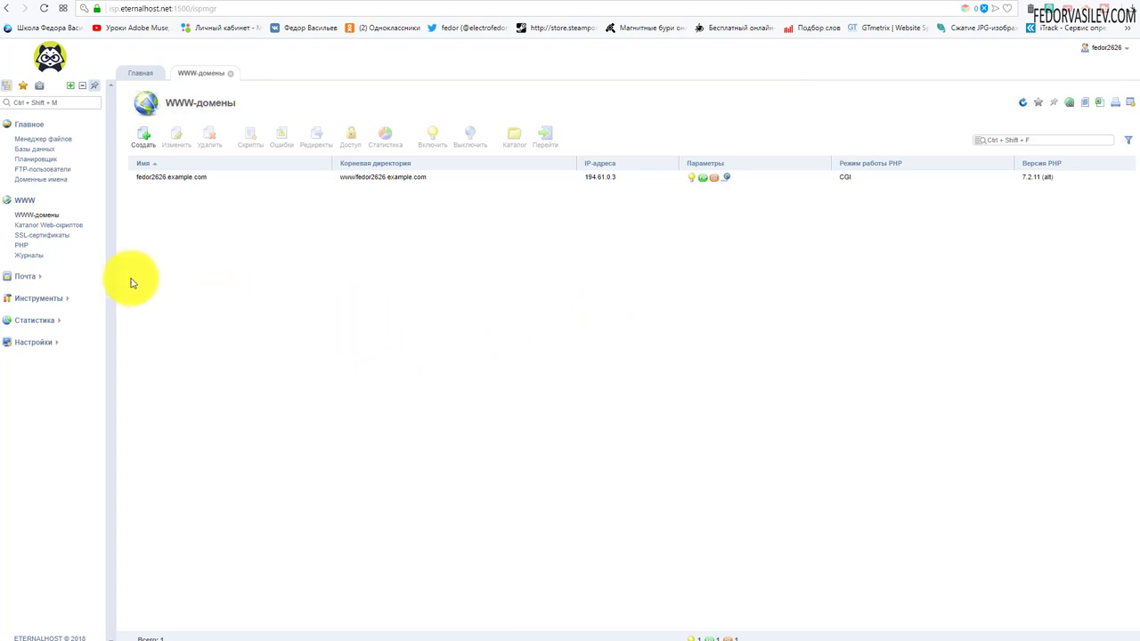
left_click(34, 149)
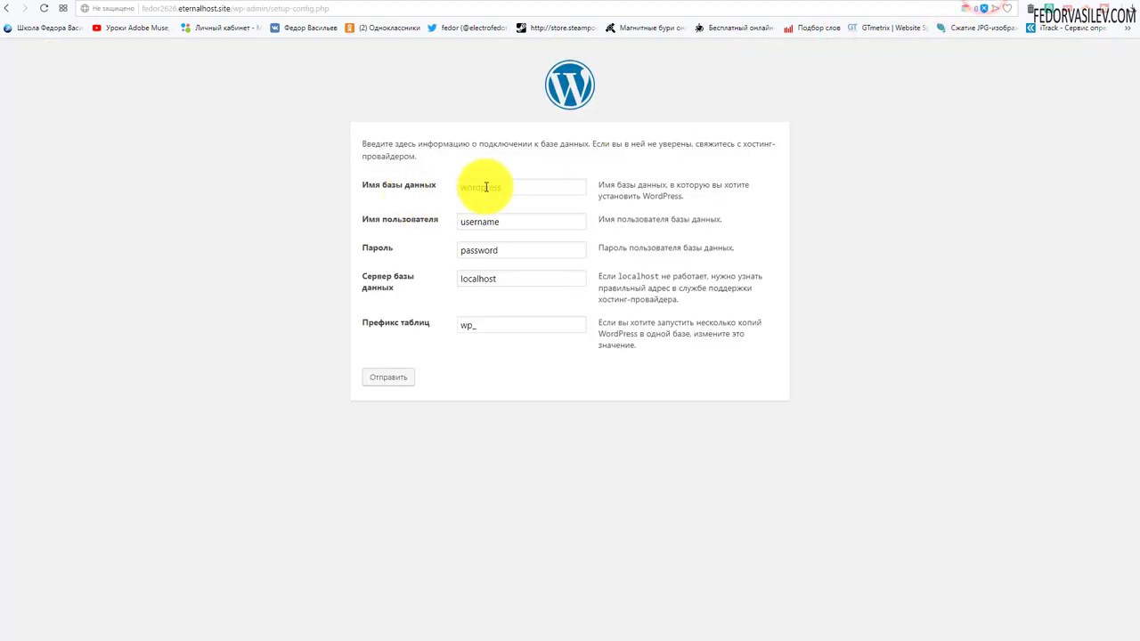
Step: Replace the 'username' placeholder with the database user name
double_click(513, 187)
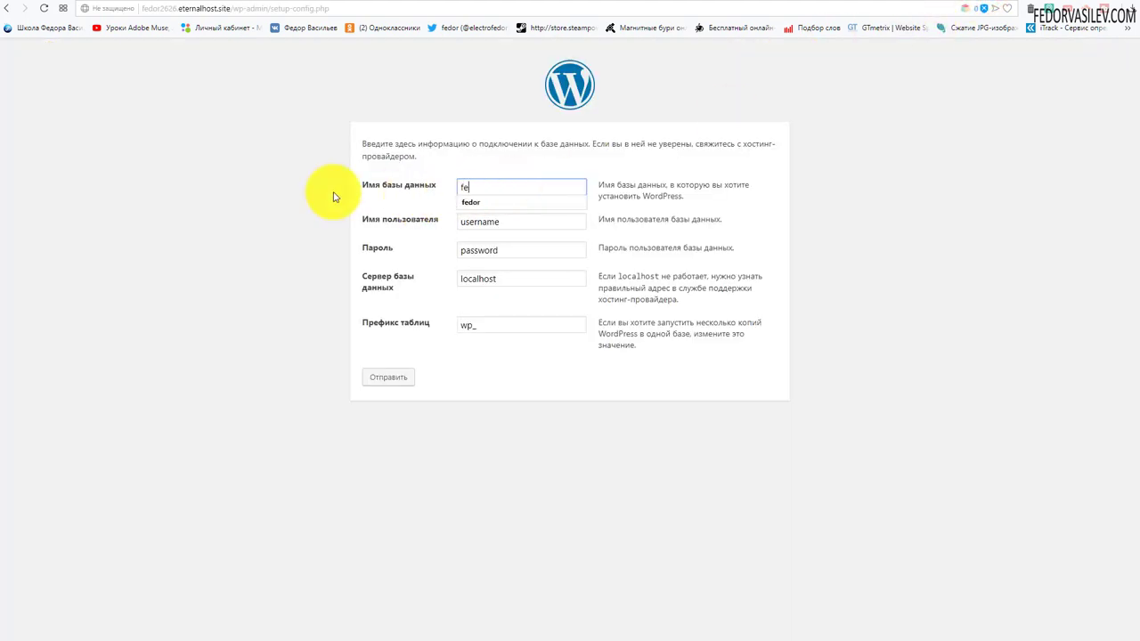
left_click(221, 197)
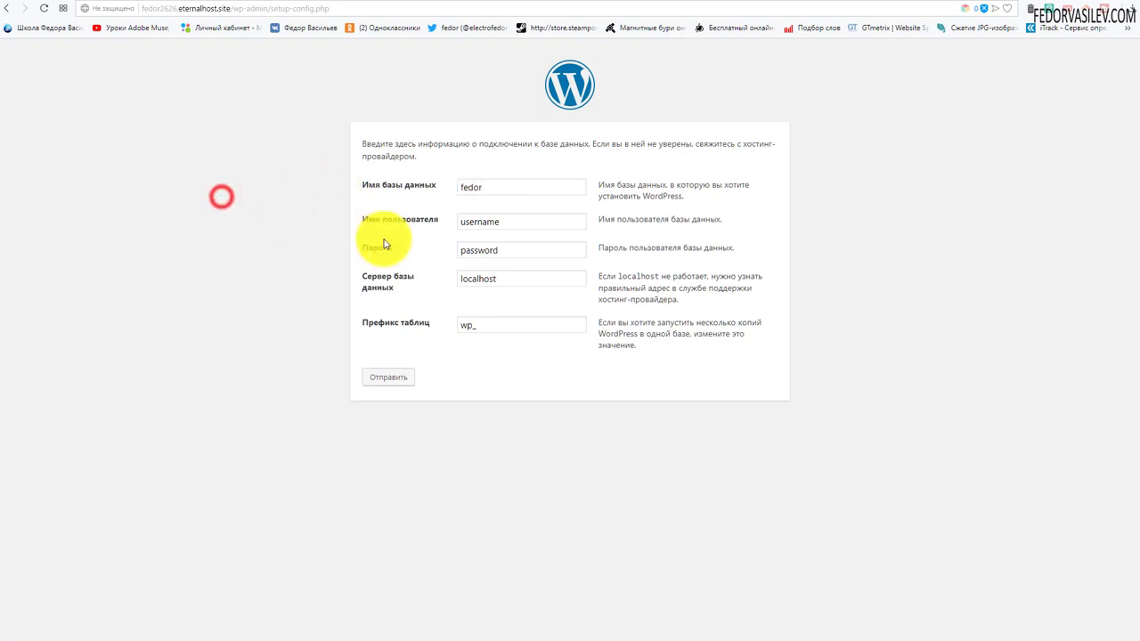
double_click(509, 218)
type("fedor")
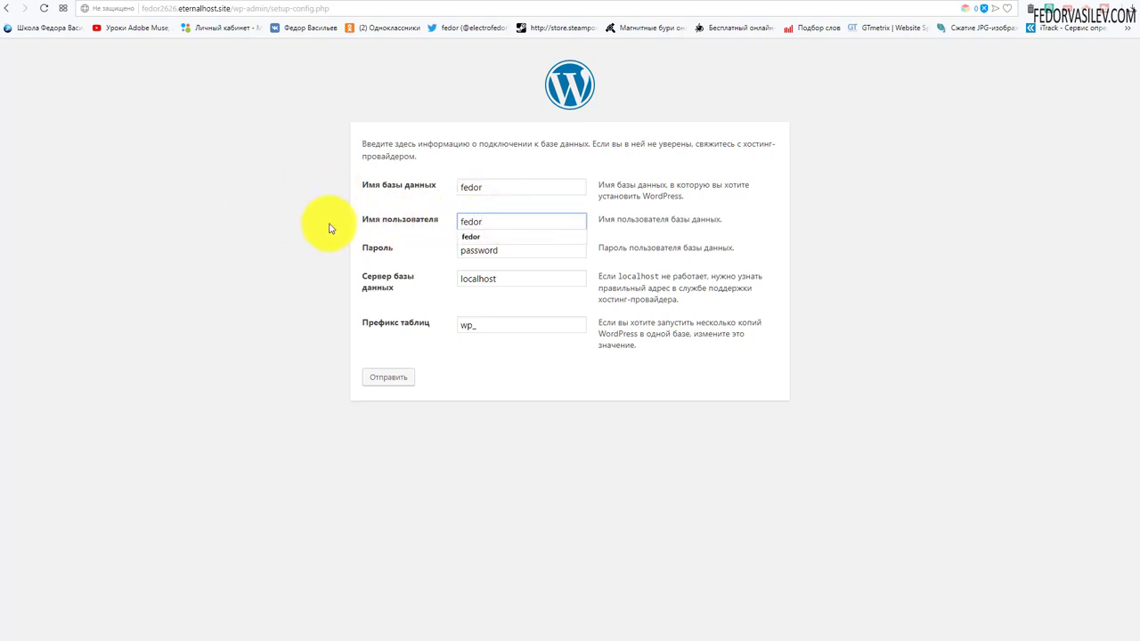
left_click(285, 228)
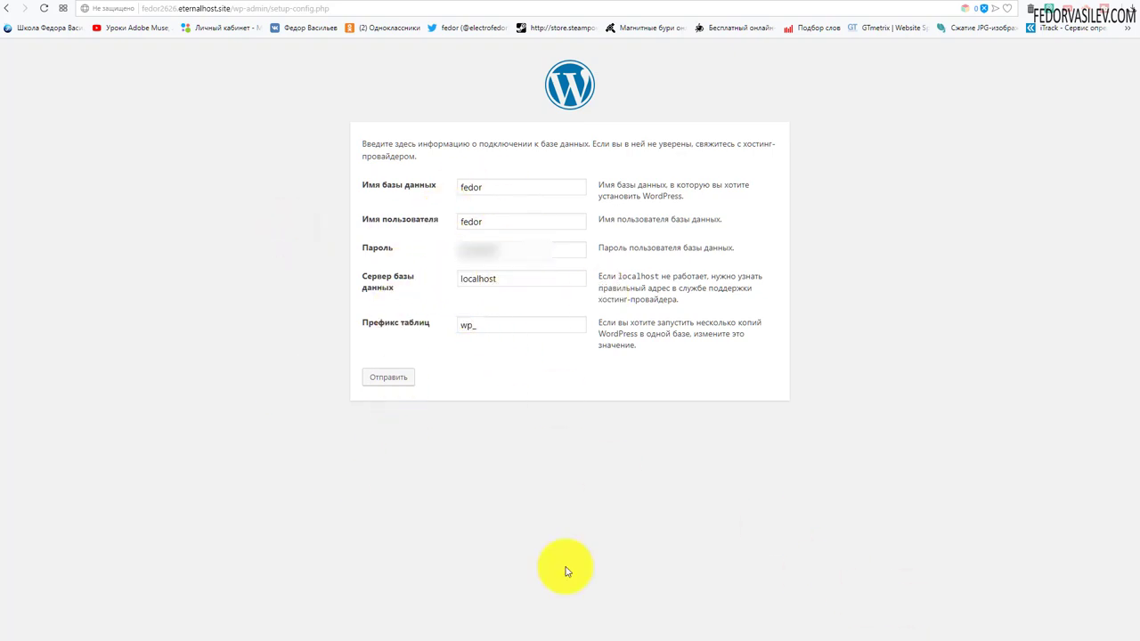
Step: Change the table prefix from wp_ to tre_, then submit the connection details
double_click(470, 326)
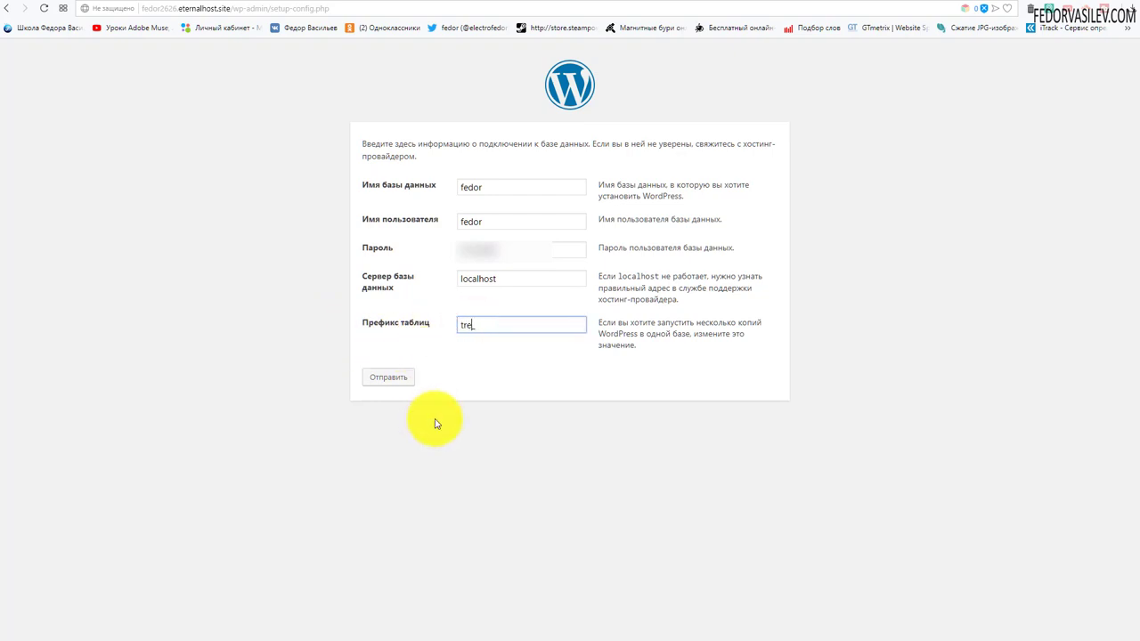
type("tre_")
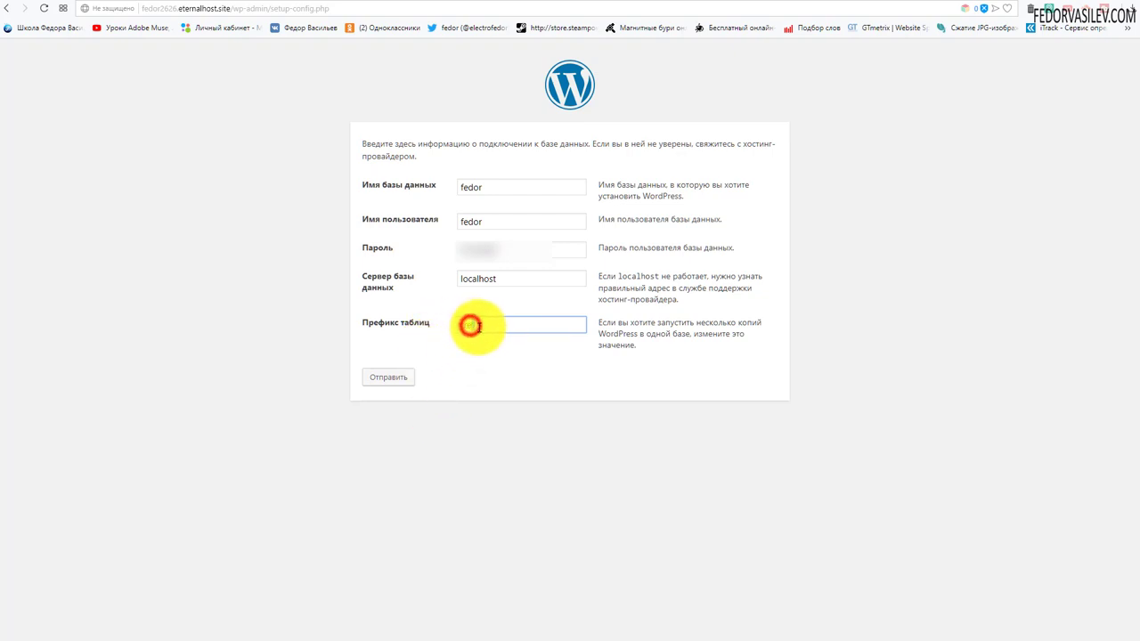
left_click(501, 456)
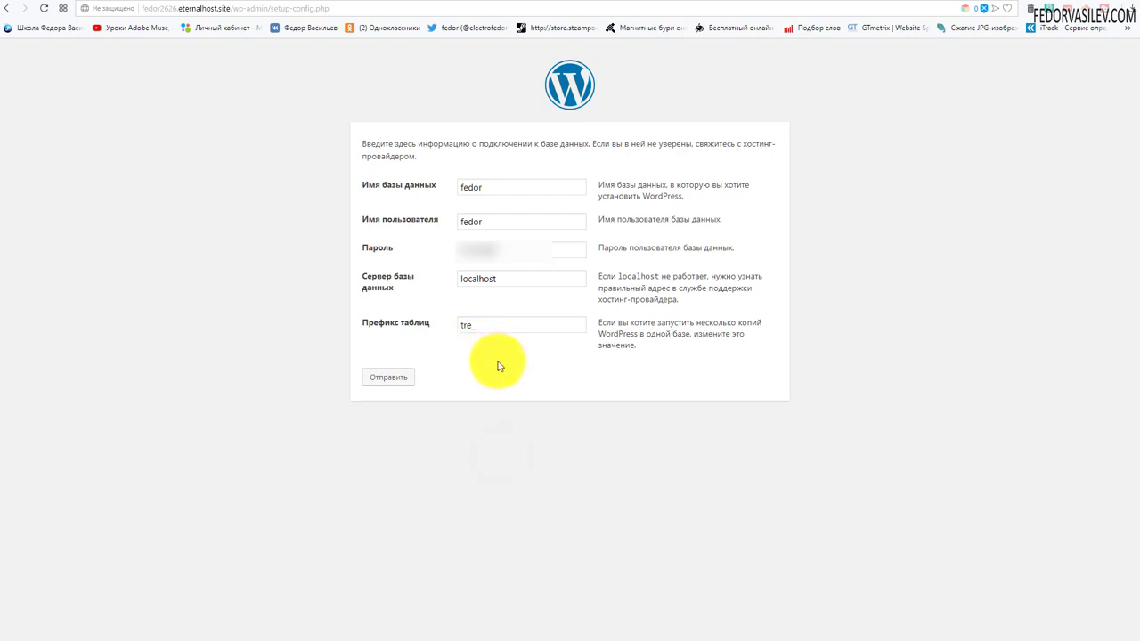
left_click(385, 380)
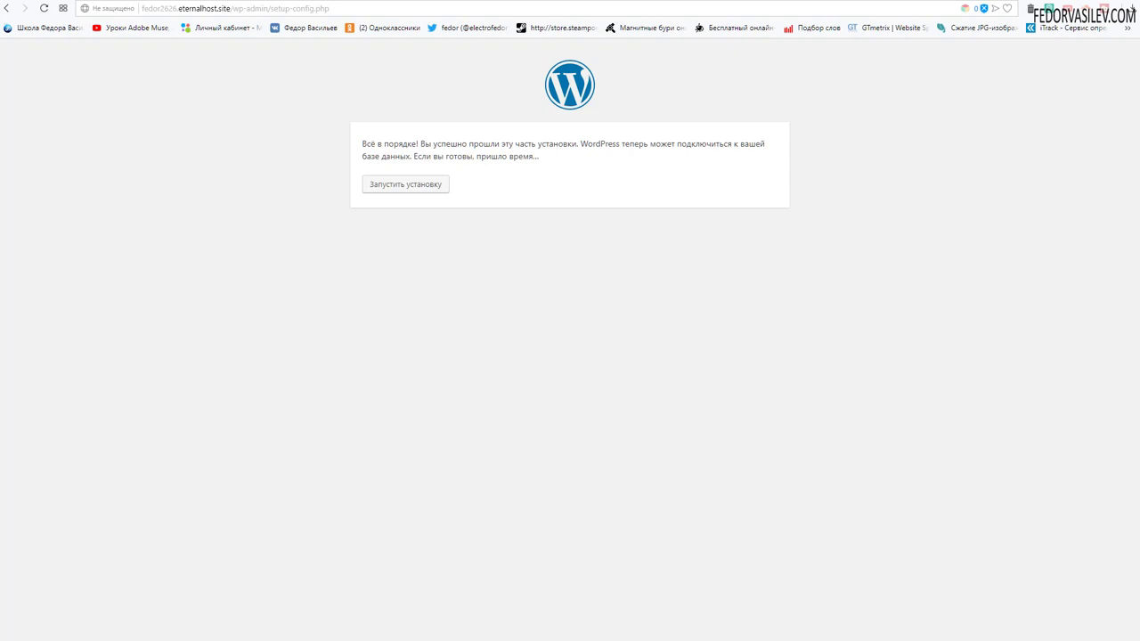
Step: Start the installation, name the site демо and set admin as the user name
left_click(433, 184)
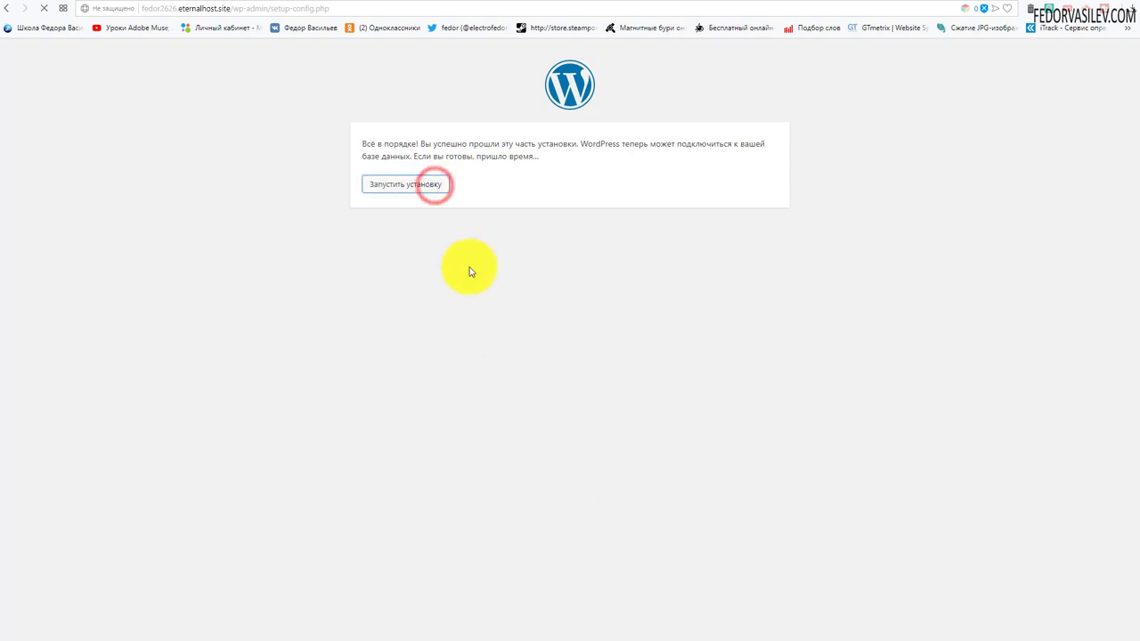
left_click(495, 294)
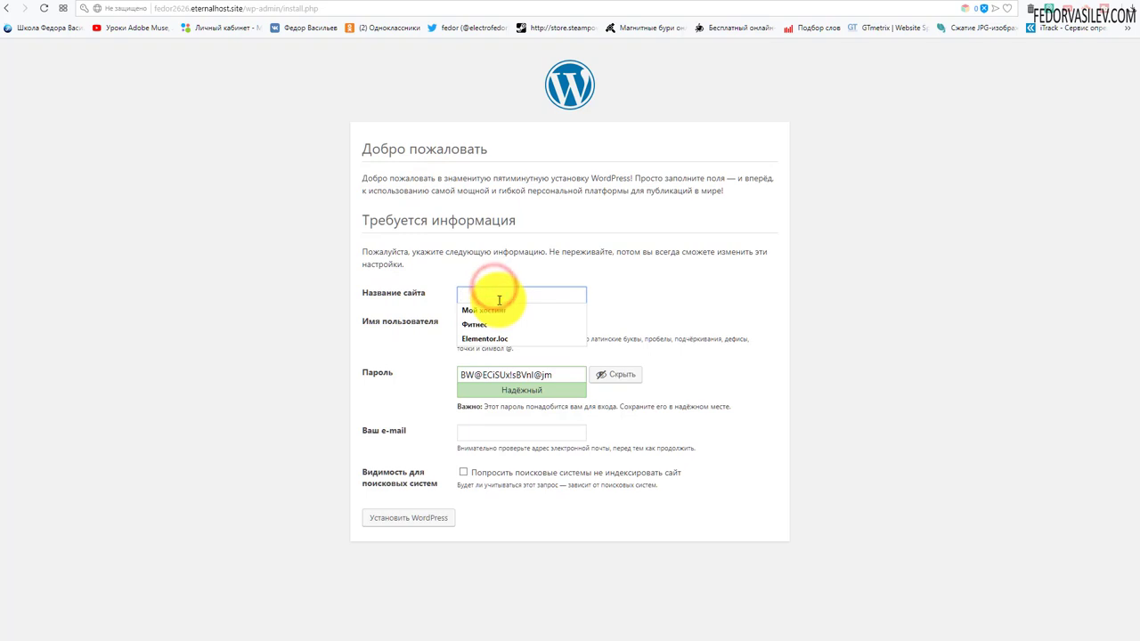
type("ltv")
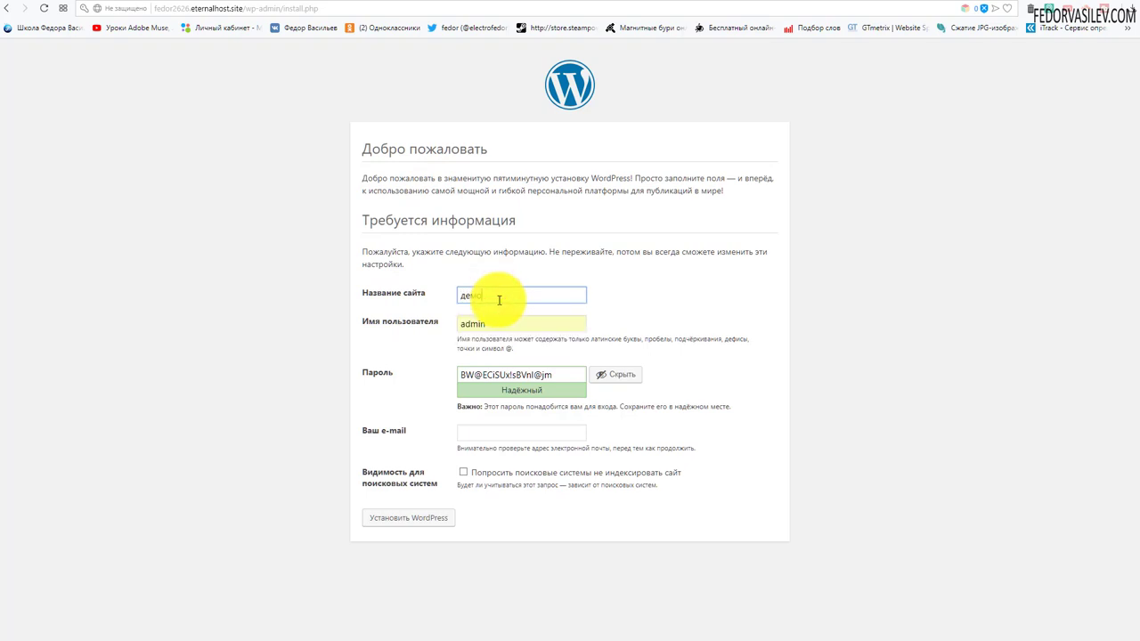
type("о")
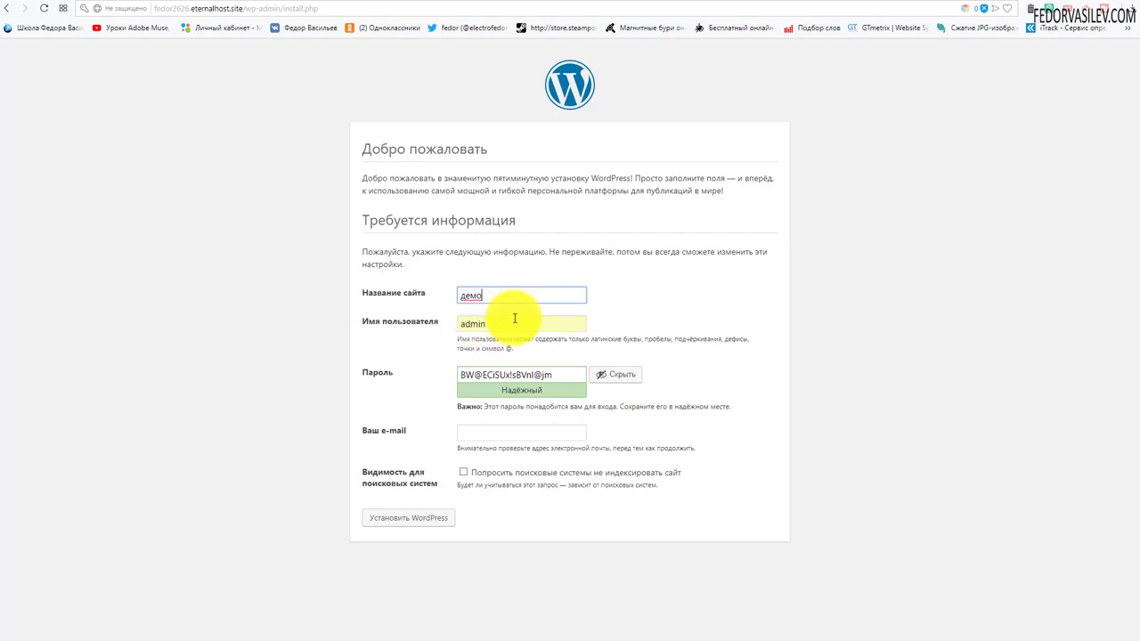
left_click(513, 319)
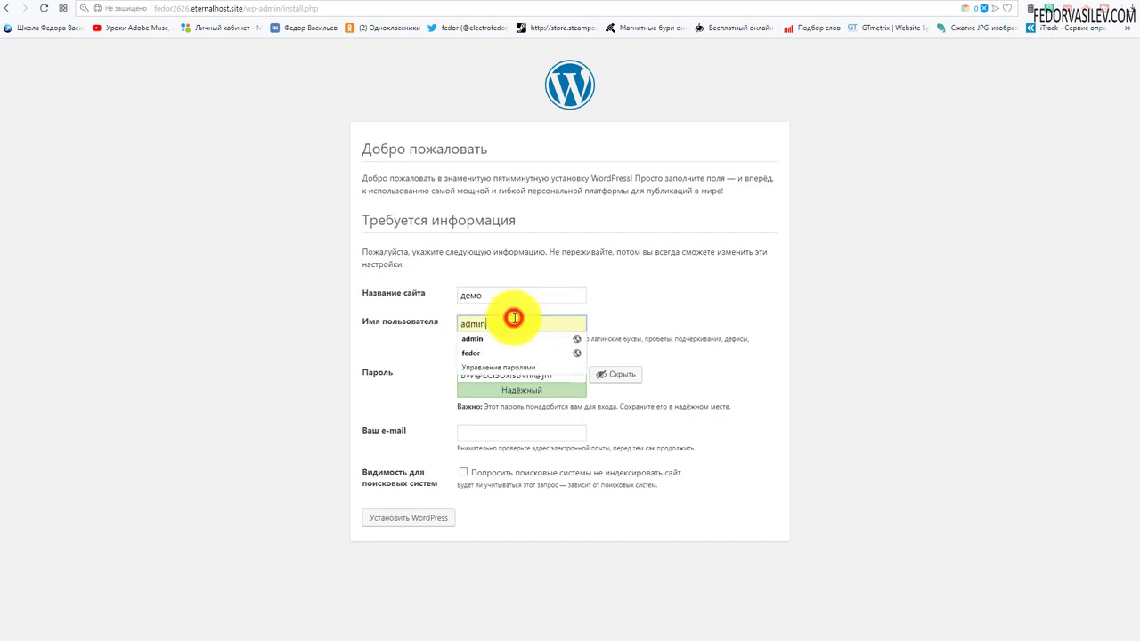
left_click(681, 303)
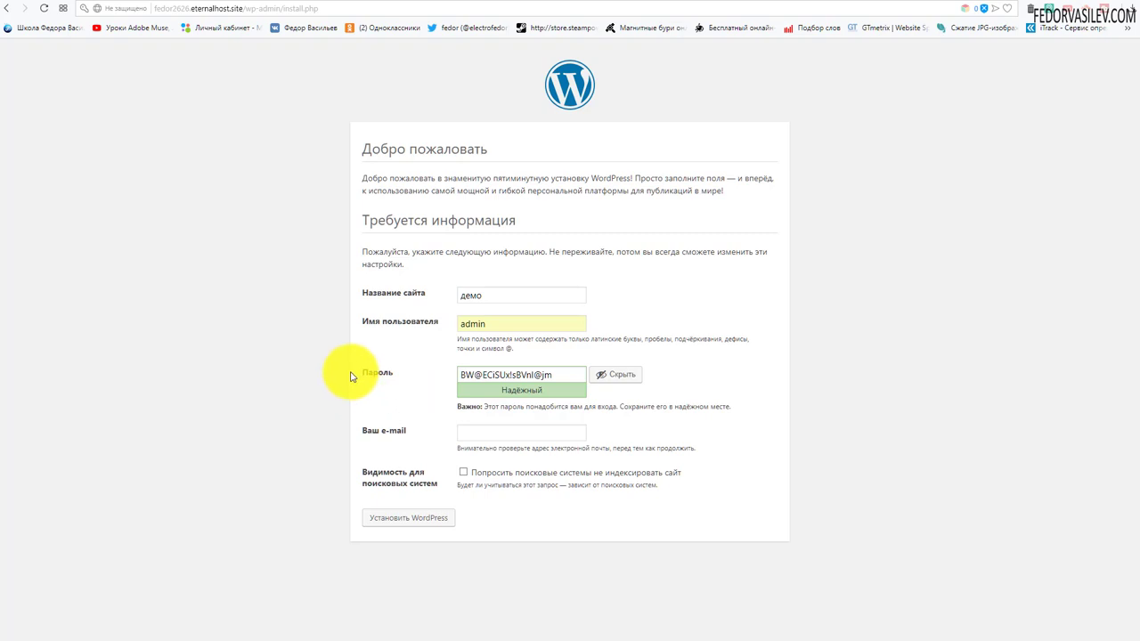
Step: Enter a simple admin password, allow the weak password, add the admin e-mail, and install
left_click_drag(556, 374, 371, 367)
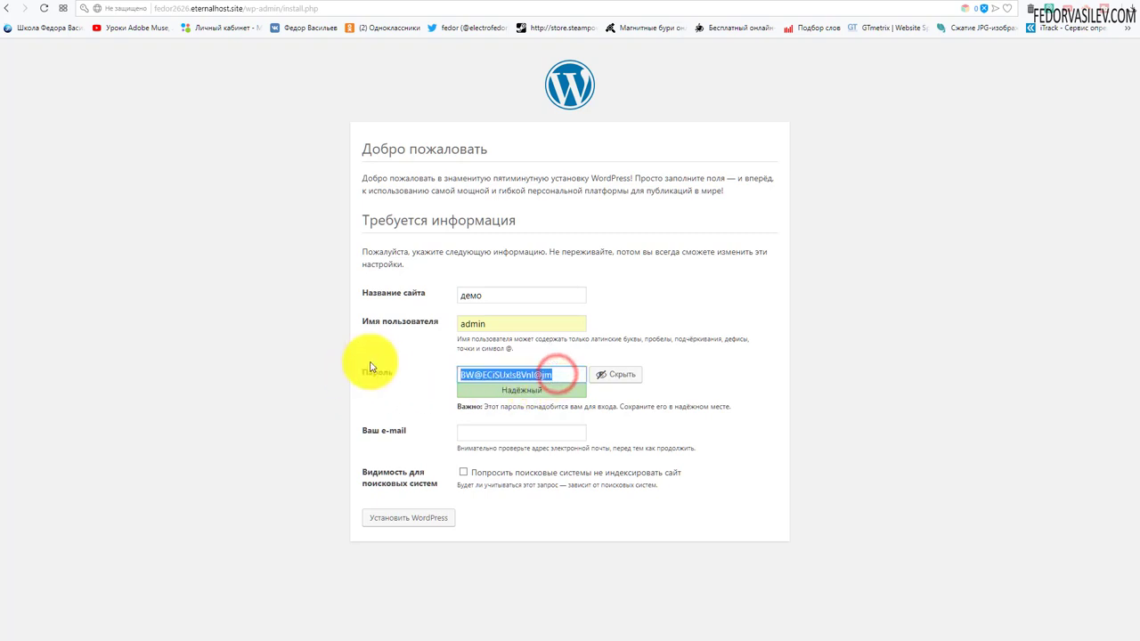
type("123456")
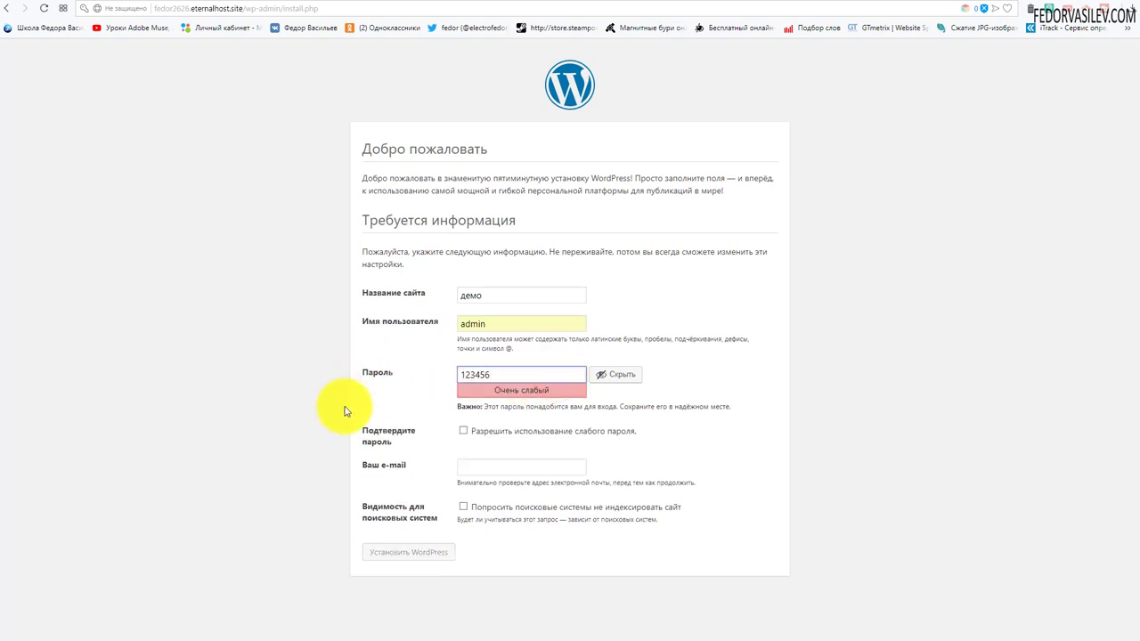
left_click(463, 432)
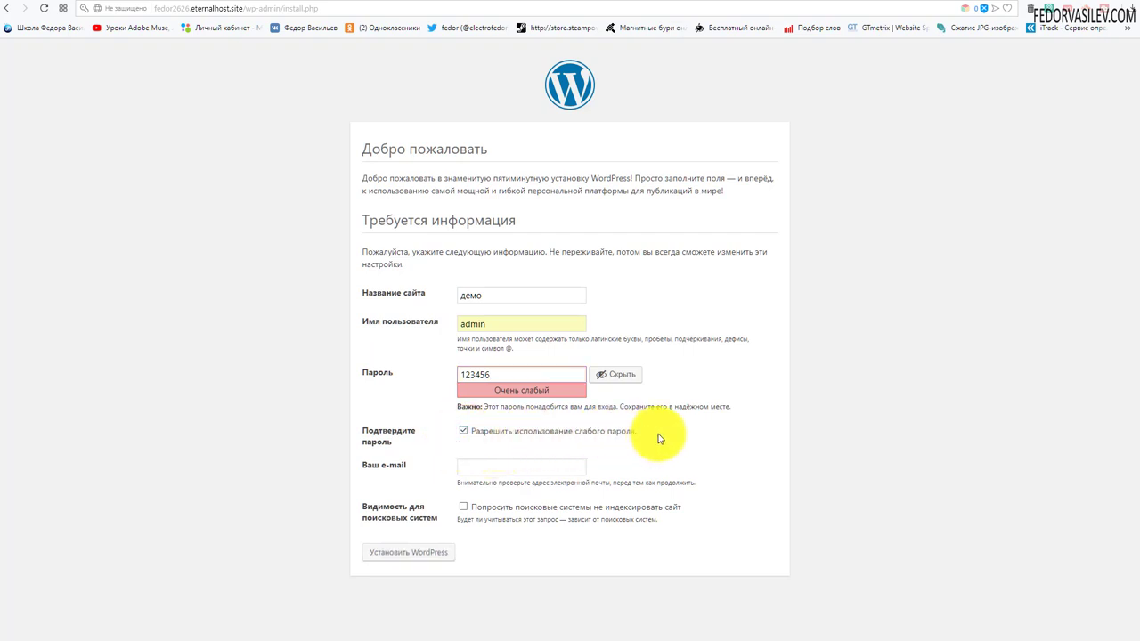
left_click(478, 469)
left_click(481, 484)
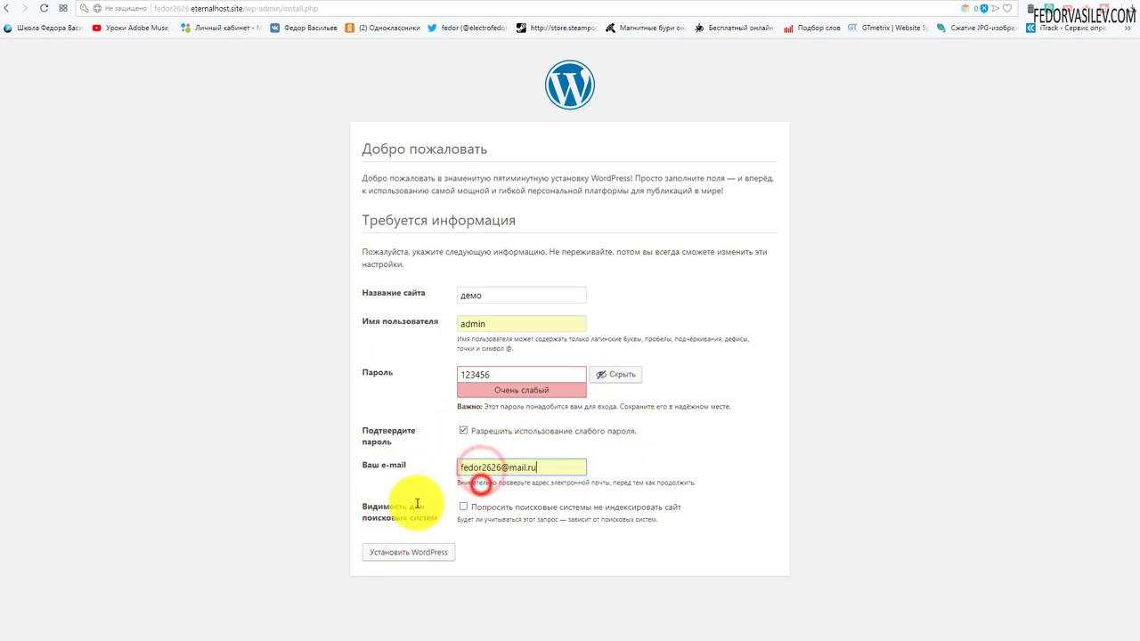
left_click(412, 553)
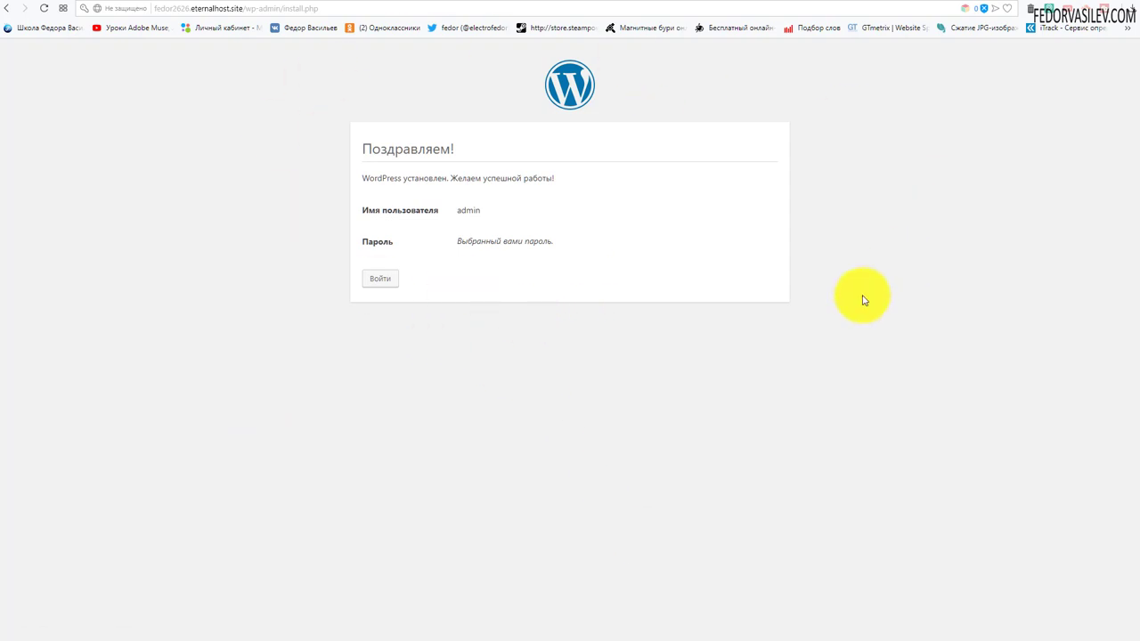
Step: Log in as admin, retrying with the correct password after the first rejection
left_click(381, 281)
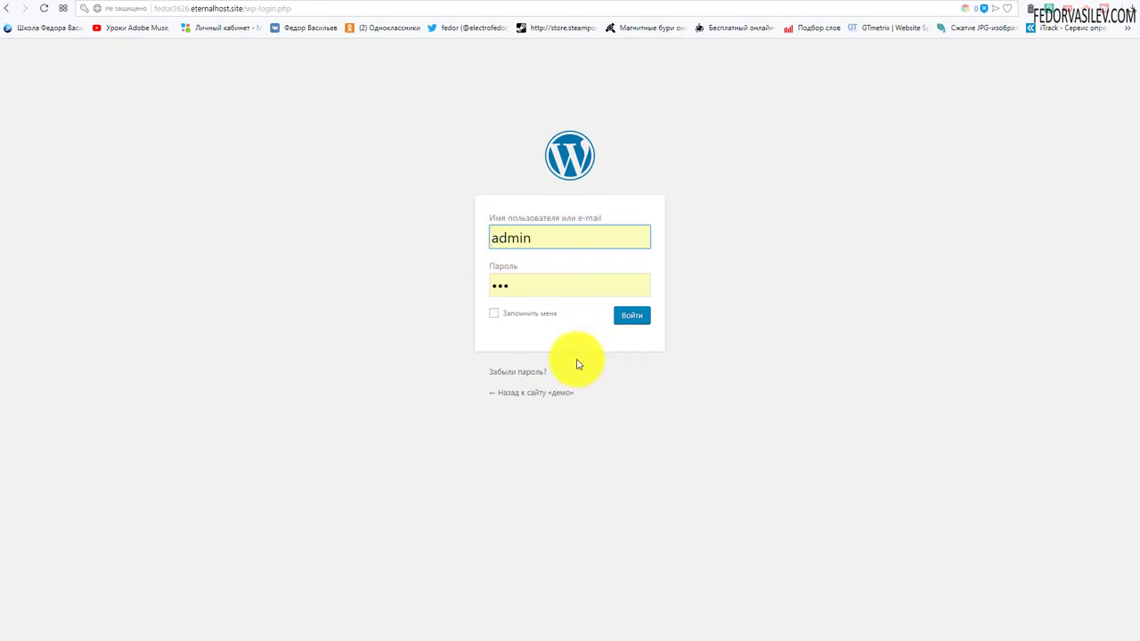
left_click(639, 317)
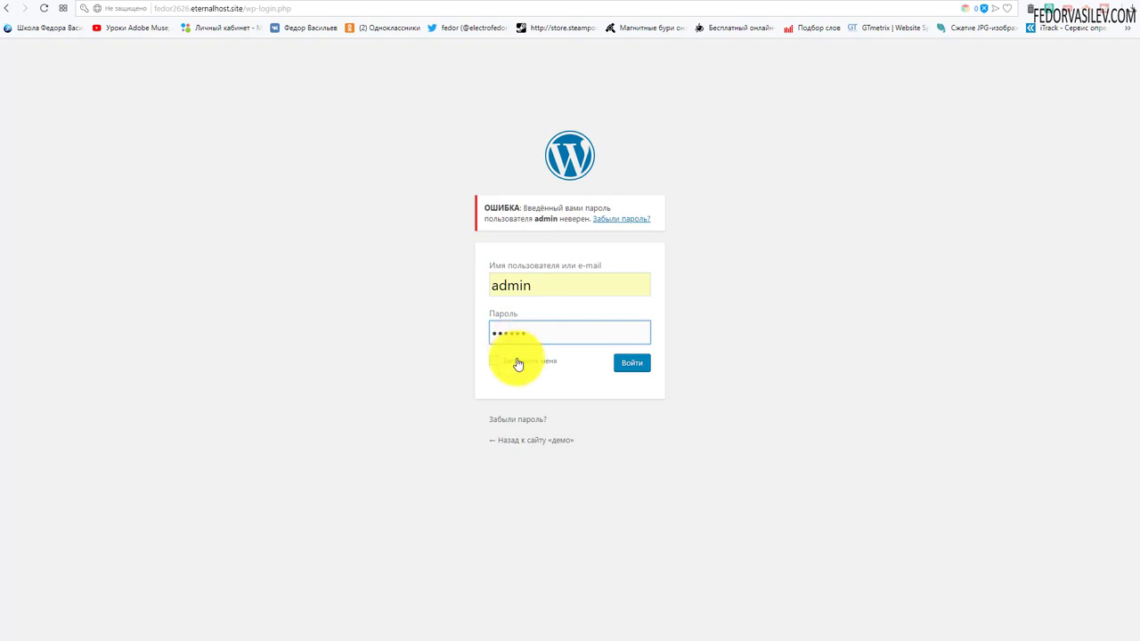
left_click(633, 364)
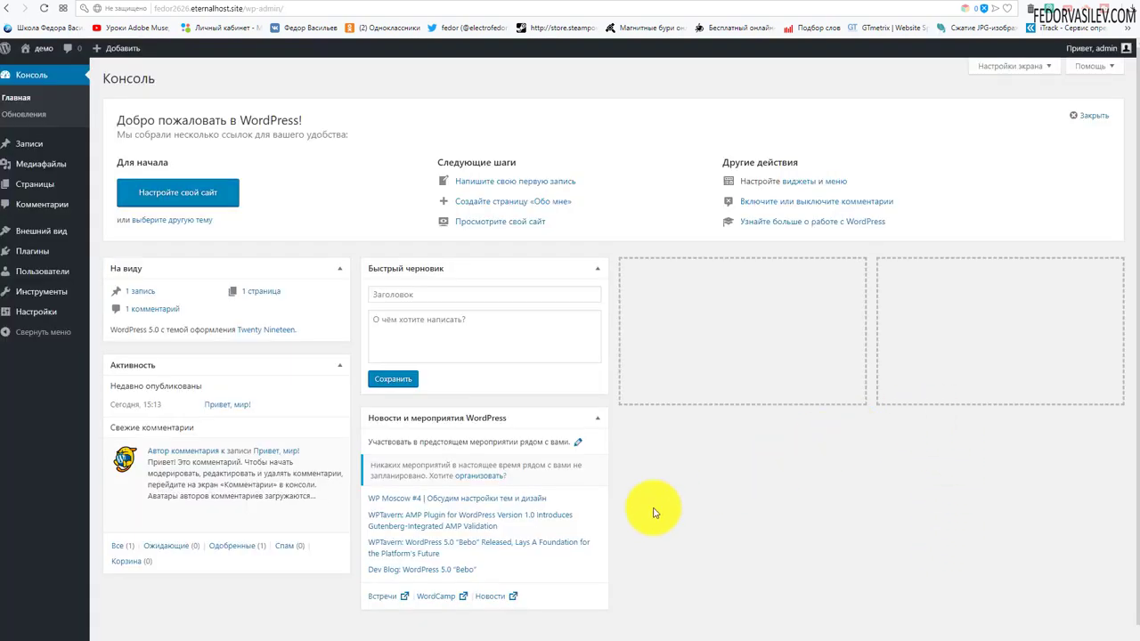
Step: Go to the демо front page and scroll through the Привет, мир! post and sidebar
left_click(36, 68)
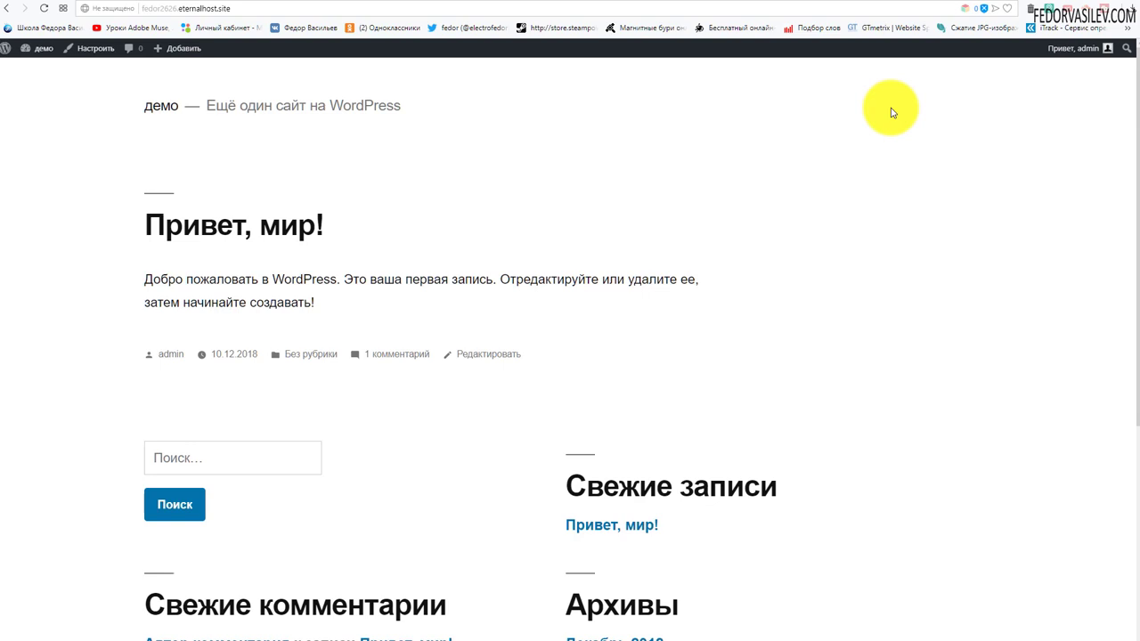
scroll(532, 223, "down", 4)
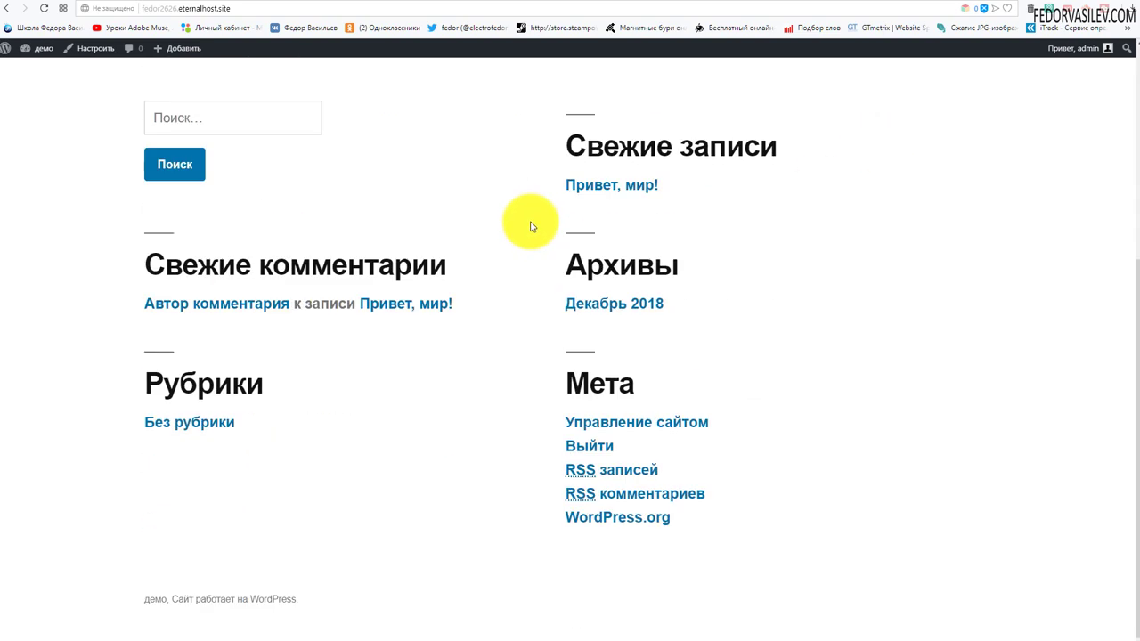
scroll(531, 227, "up", 4)
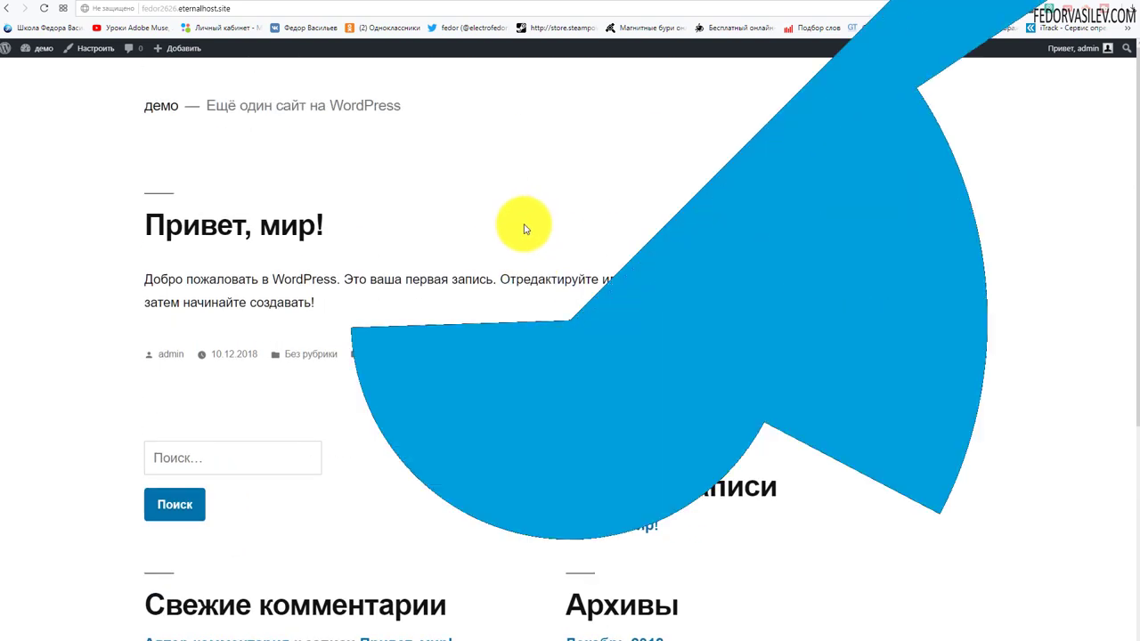